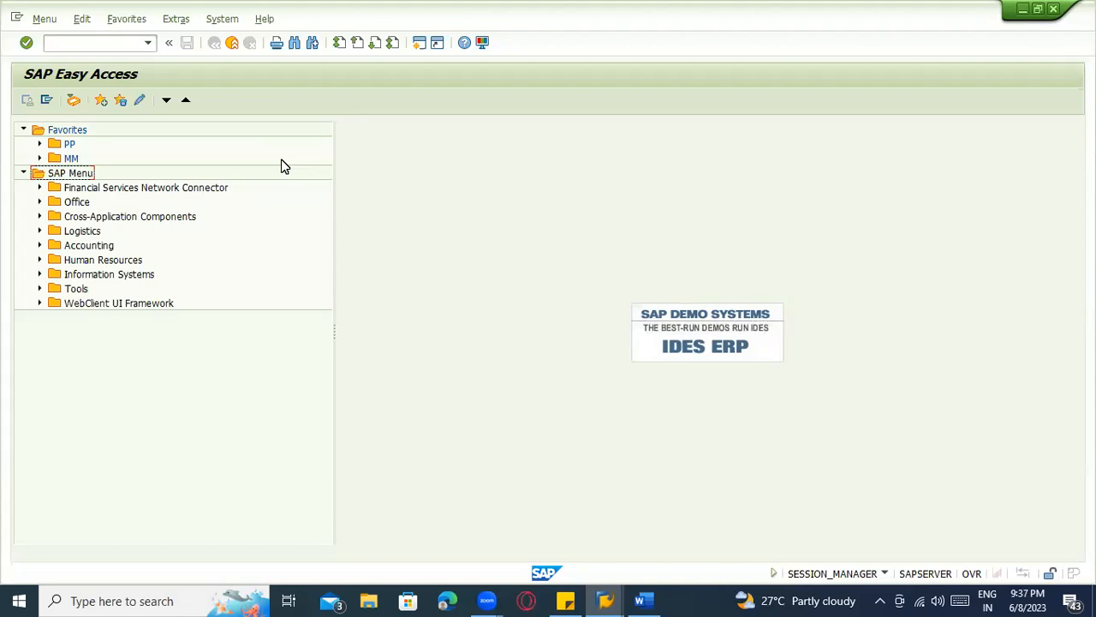
- Open transaction XK02 and bring up the purchasing data of vendor 1000 for purchasing organization 1000
{"action": "left_click", "coordinate": [101, 43]}
{"action": "type", "text": "XK01"}
{"action": "key", "text": "Return"}
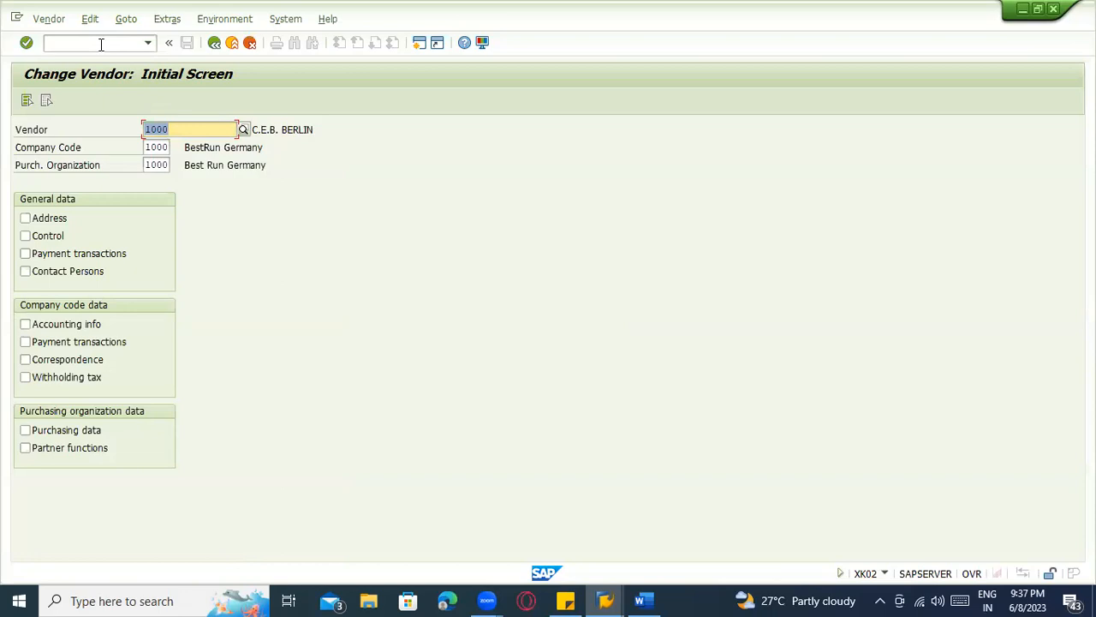
{"action": "left_click", "coordinate": [52, 431]}
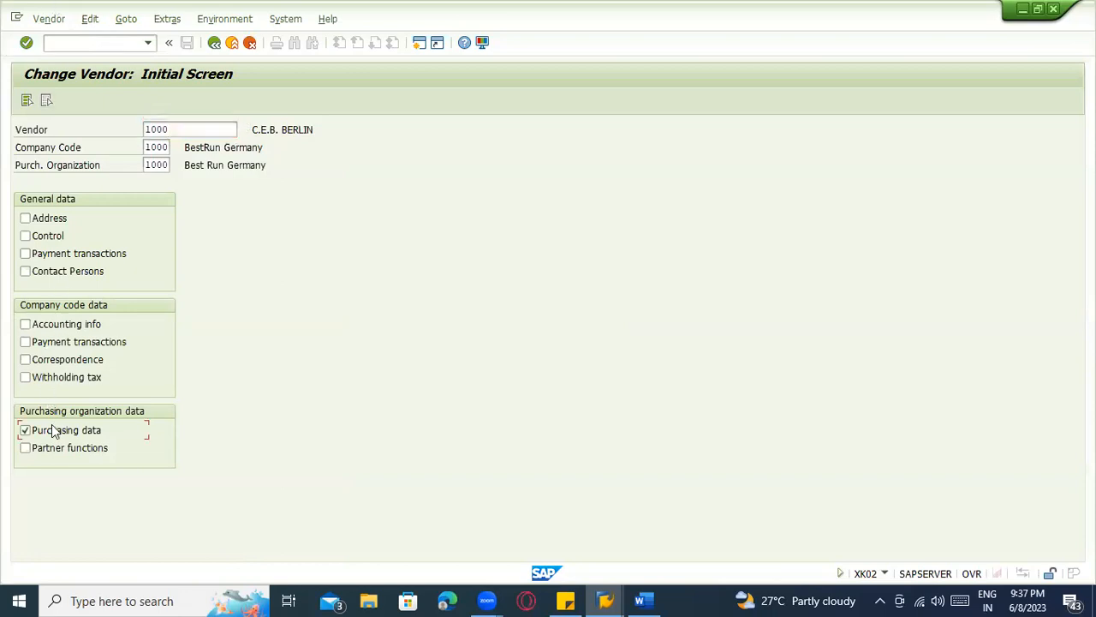
{"action": "key", "text": "Return"}
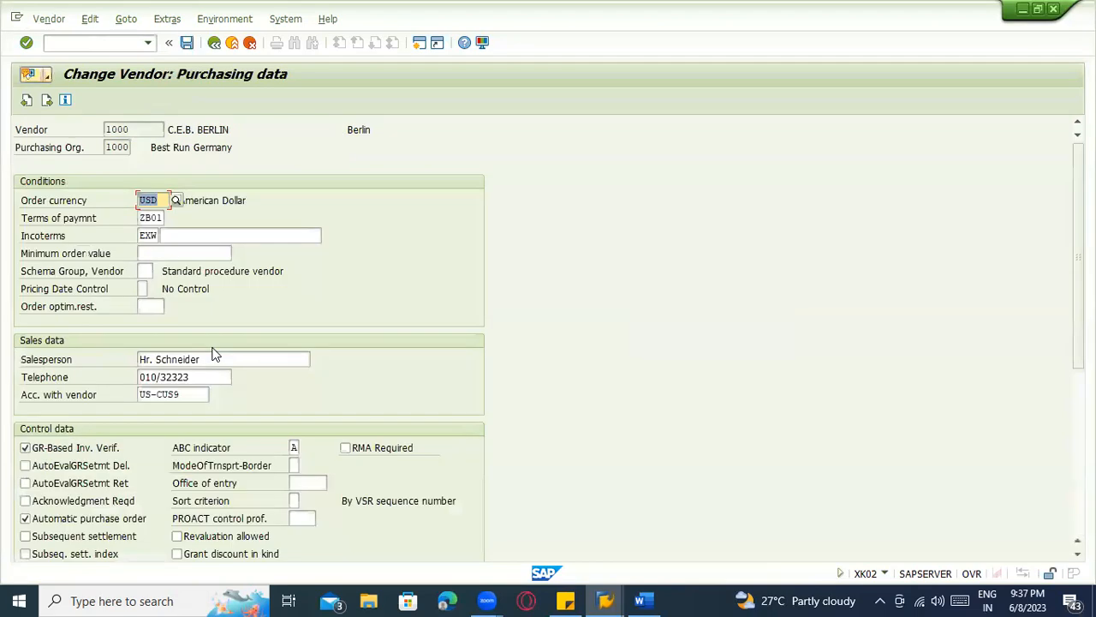
- Enable AutoEvalGRSetmt Del. and AutoEvalGRSetmt Ret in the vendor's control data and save the vendor
{"action": "scroll", "coordinate": [209, 390], "scroll_direction": "down", "scroll_amount": 3}
{"action": "left_click", "coordinate": [86, 394]}
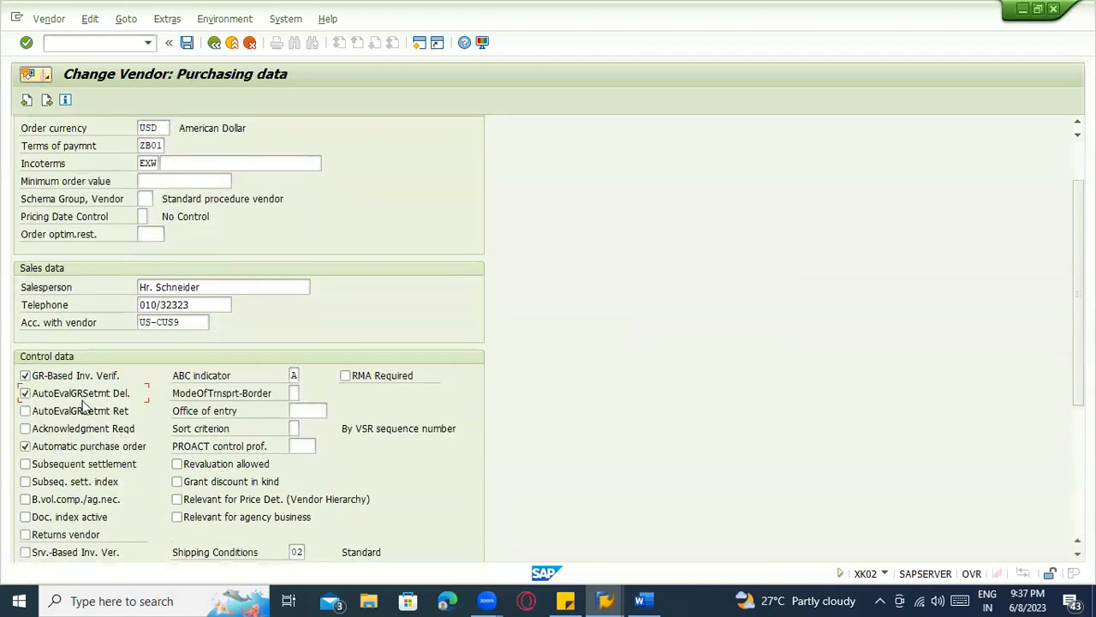
{"action": "left_click", "coordinate": [54, 410]}
{"action": "left_click", "coordinate": [185, 46]}
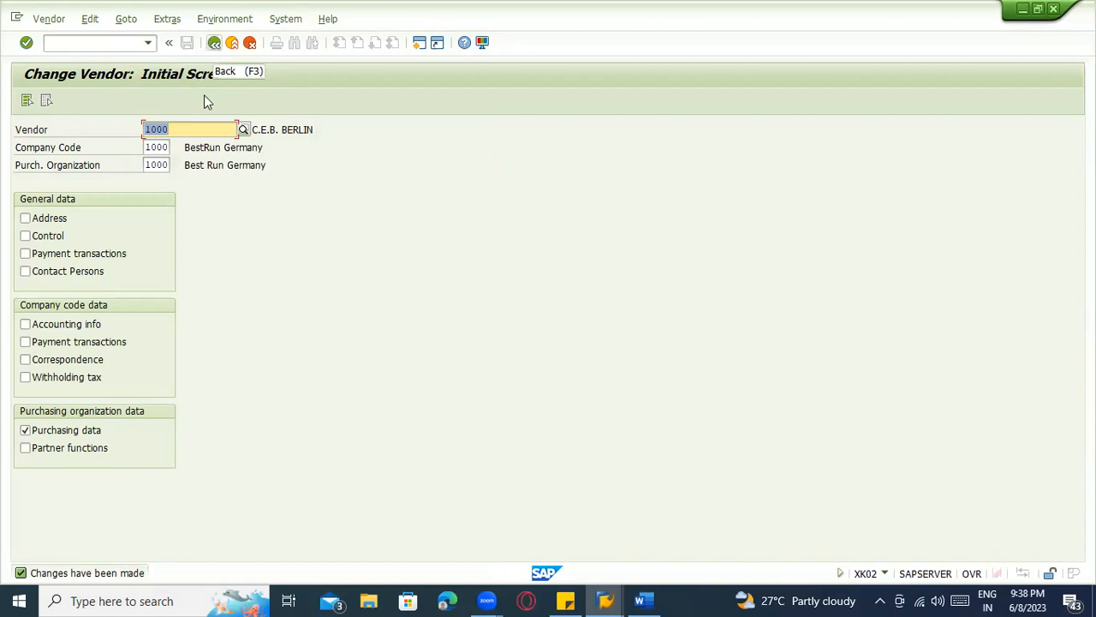
- Reopen the vendor's purchasing data and check the automatic GR settlement options in the control data
{"action": "left_click", "coordinate": [282, 282]}
{"action": "key", "text": "Return"}
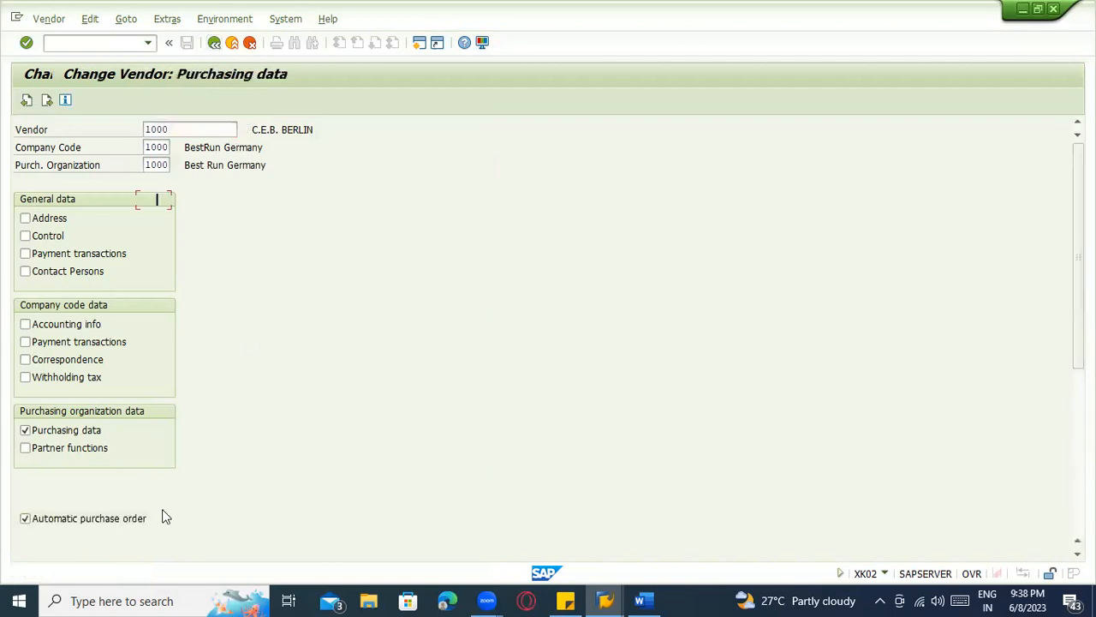
{"action": "scroll", "coordinate": [140, 513], "scroll_direction": "down", "scroll_amount": 1}
{"action": "scroll", "coordinate": [140, 513], "scroll_direction": "down", "scroll_amount": 3}
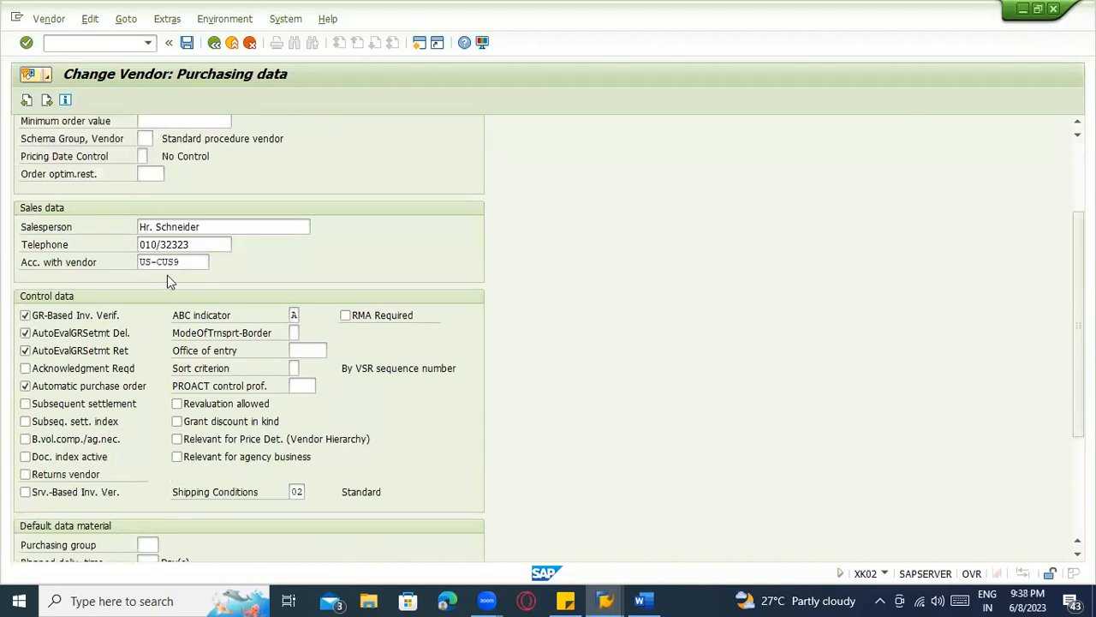
{"action": "scroll", "coordinate": [167, 275], "scroll_direction": "up", "scroll_amount": 4}
- Open transaction ME12 for changing info records and select the Standard info category
{"action": "left_click", "coordinate": [108, 50]}
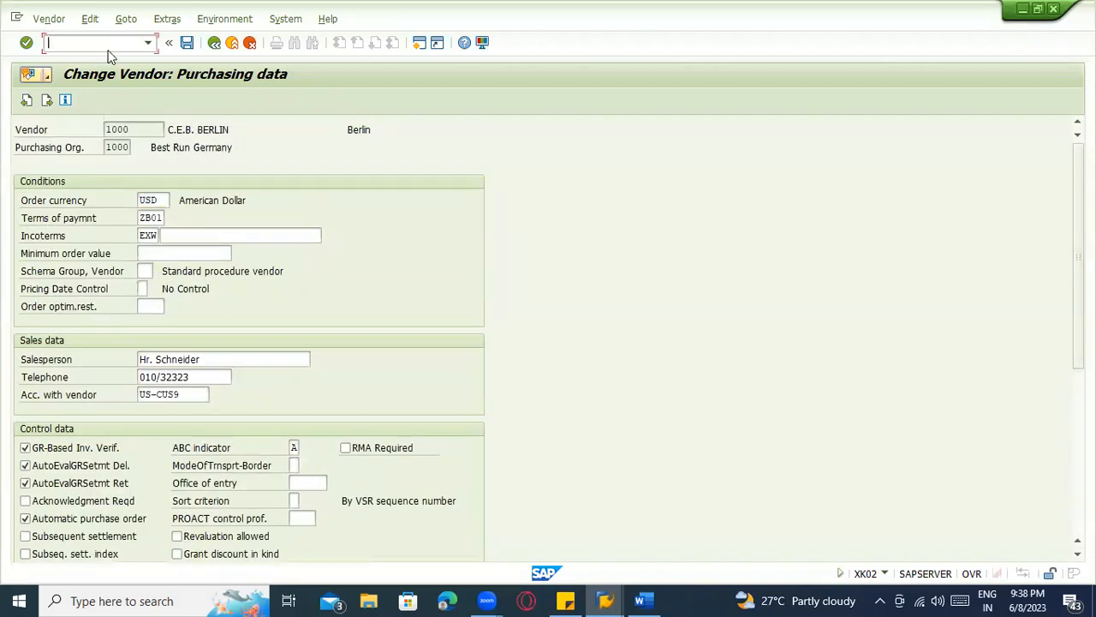
{"action": "type", "text": "/nme12"}
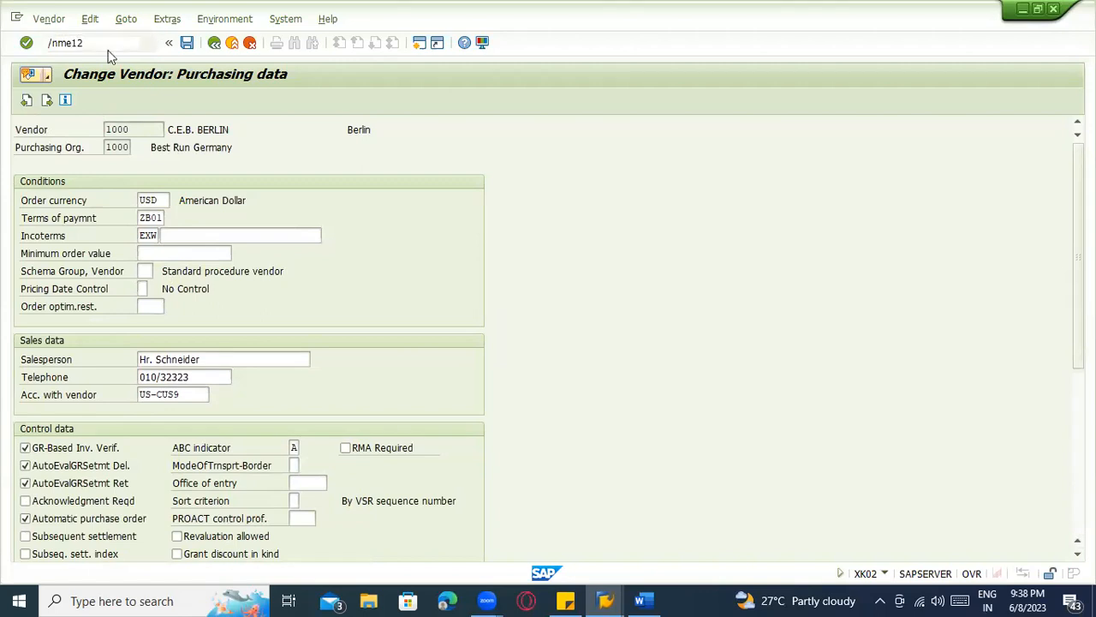
{"action": "key", "text": "Return"}
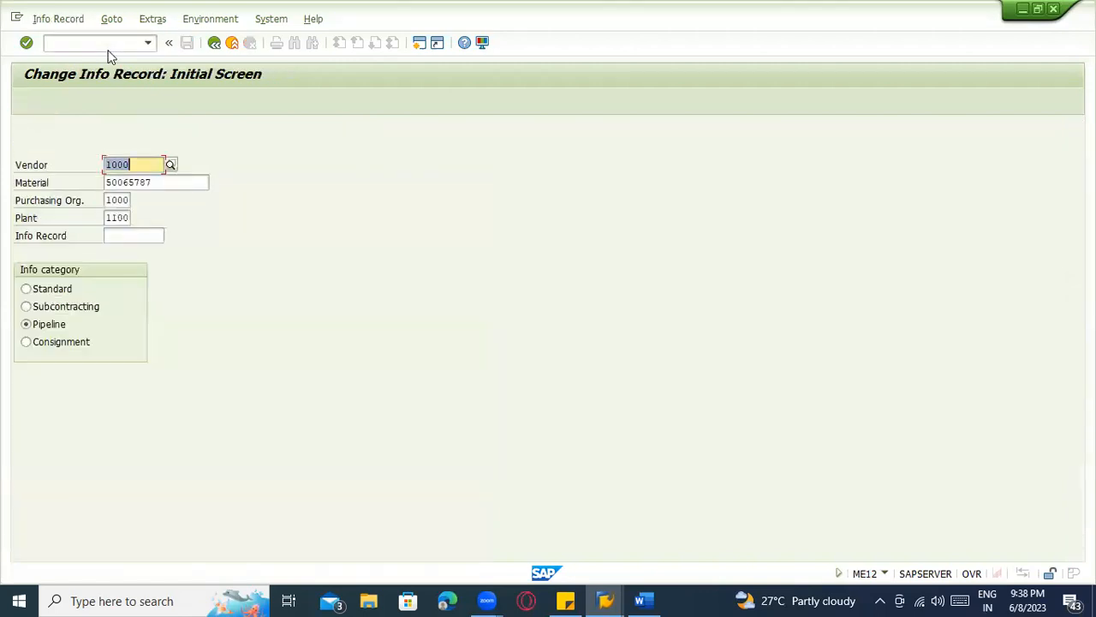
{"action": "key", "text": "Tab"}
{"action": "type", "text": "100-100"}
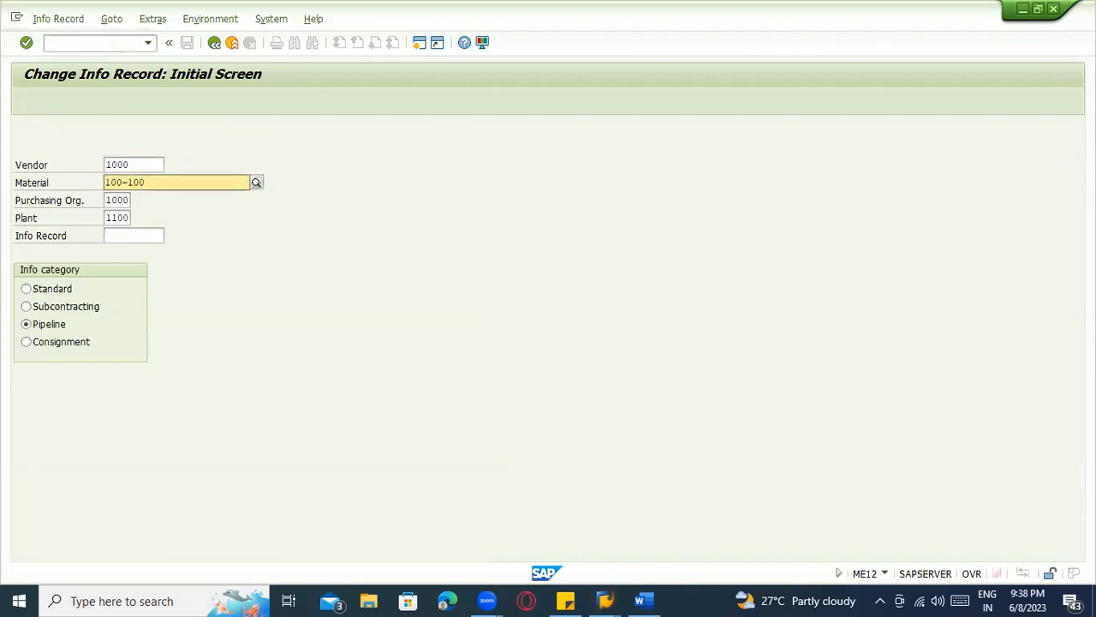
{"action": "key", "text": "Return"}
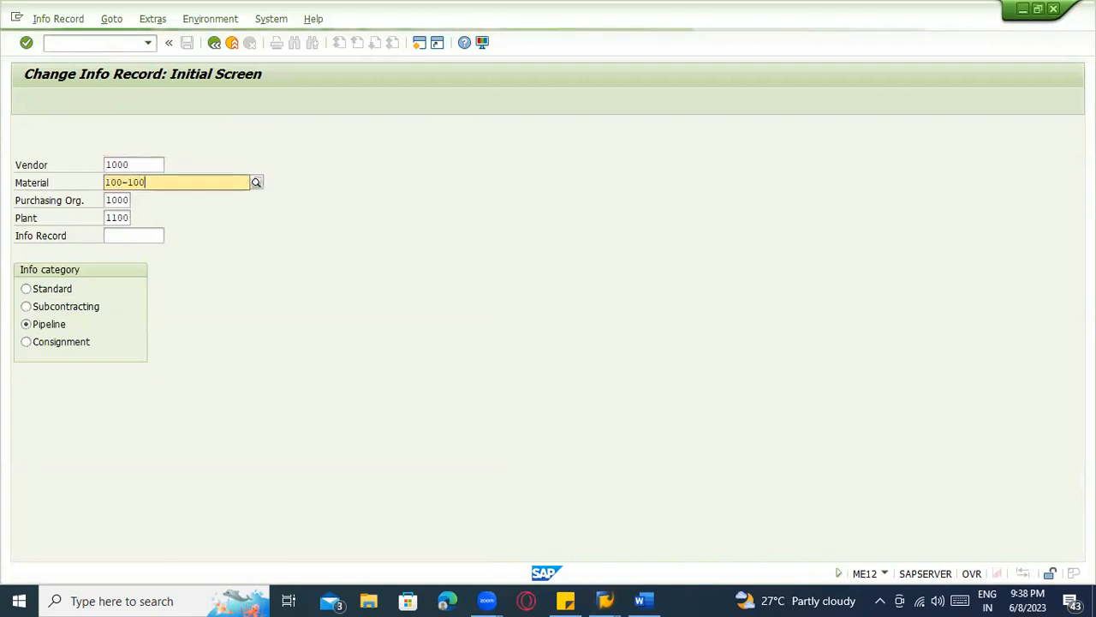
{"action": "left_click", "coordinate": [66, 288]}
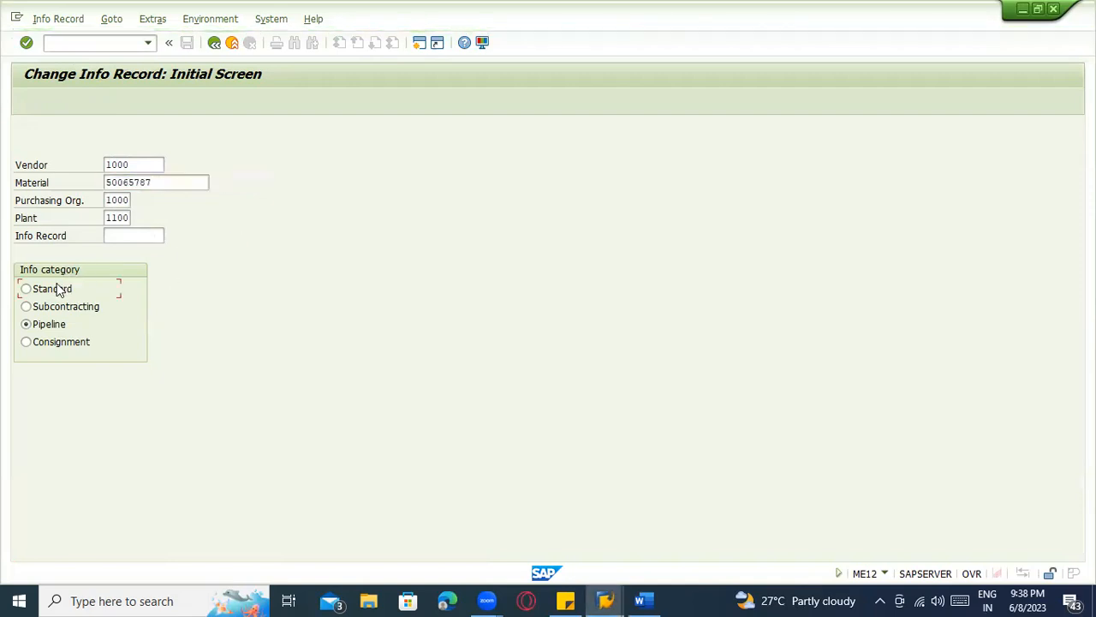
{"action": "key", "text": "Return"}
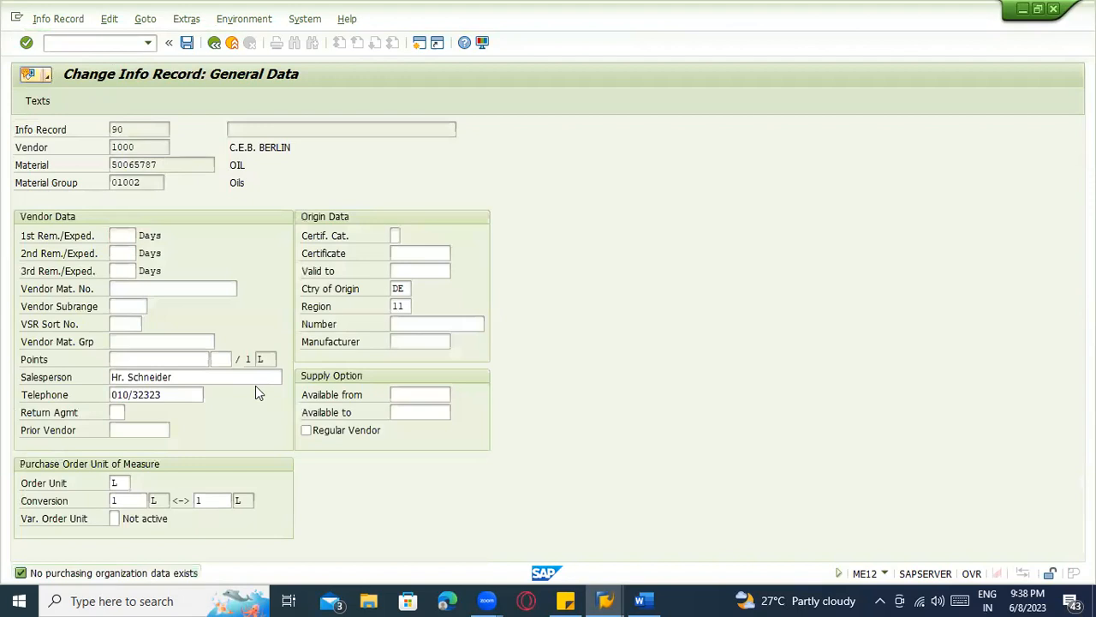
{"action": "key", "text": "Return"}
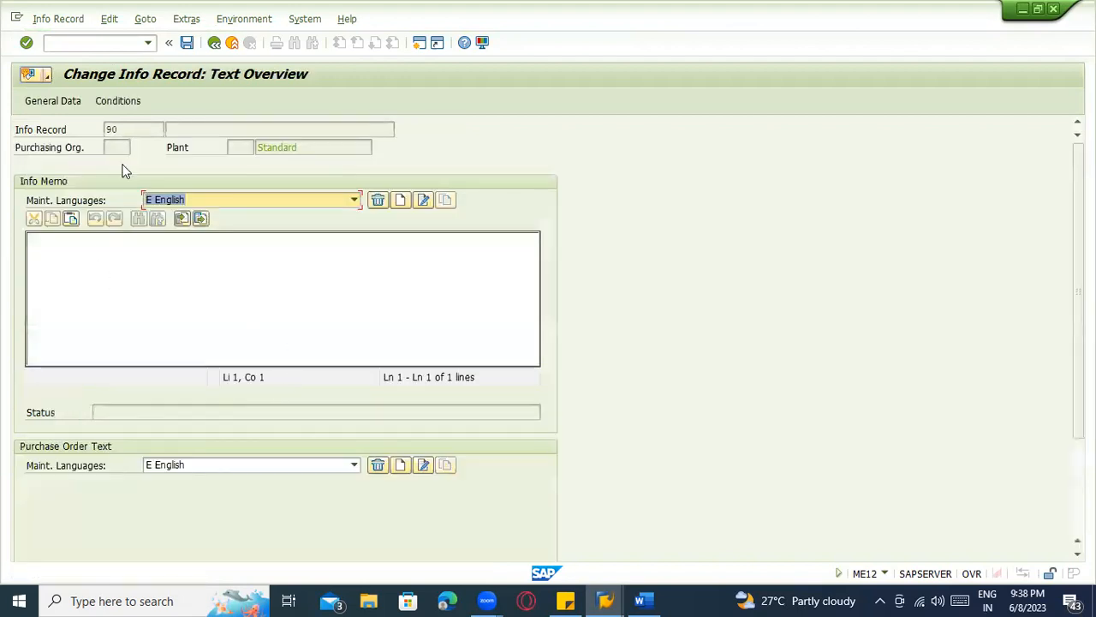
{"action": "left_click", "coordinate": [214, 43]}
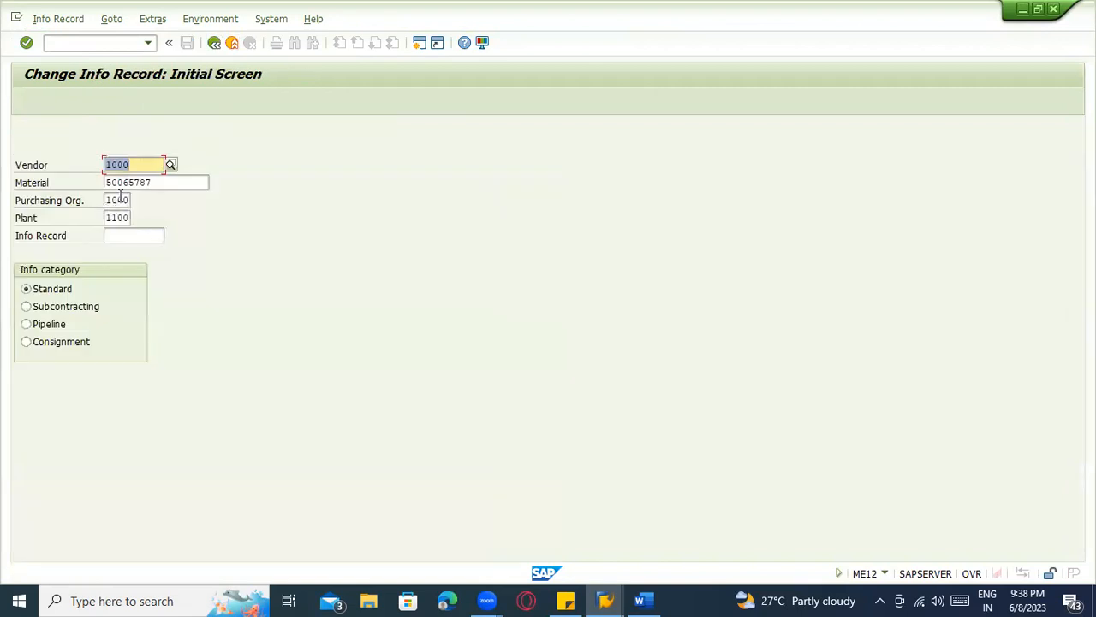
{"action": "left_click", "coordinate": [117, 200]}
{"action": "left_click", "coordinate": [116, 218]}
{"action": "key", "text": "Return"}
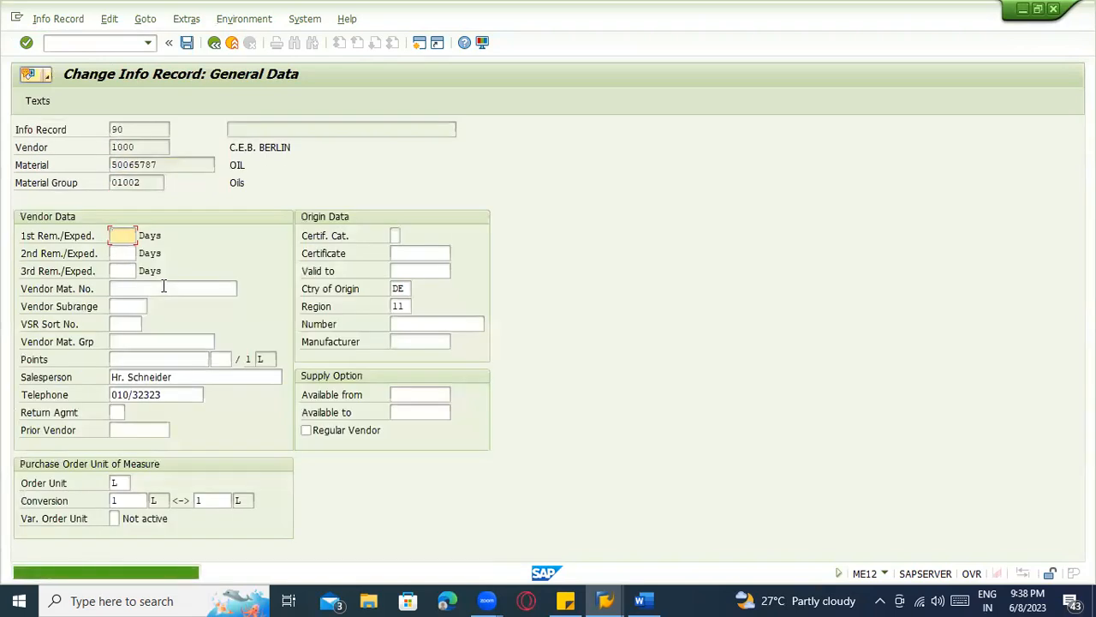
{"action": "left_click", "coordinate": [214, 42]}
- Start a new info record for vendor 1000 and material 100-100 and advance to its first purchasing organization data screen
{"action": "left_click", "coordinate": [77, 19]}
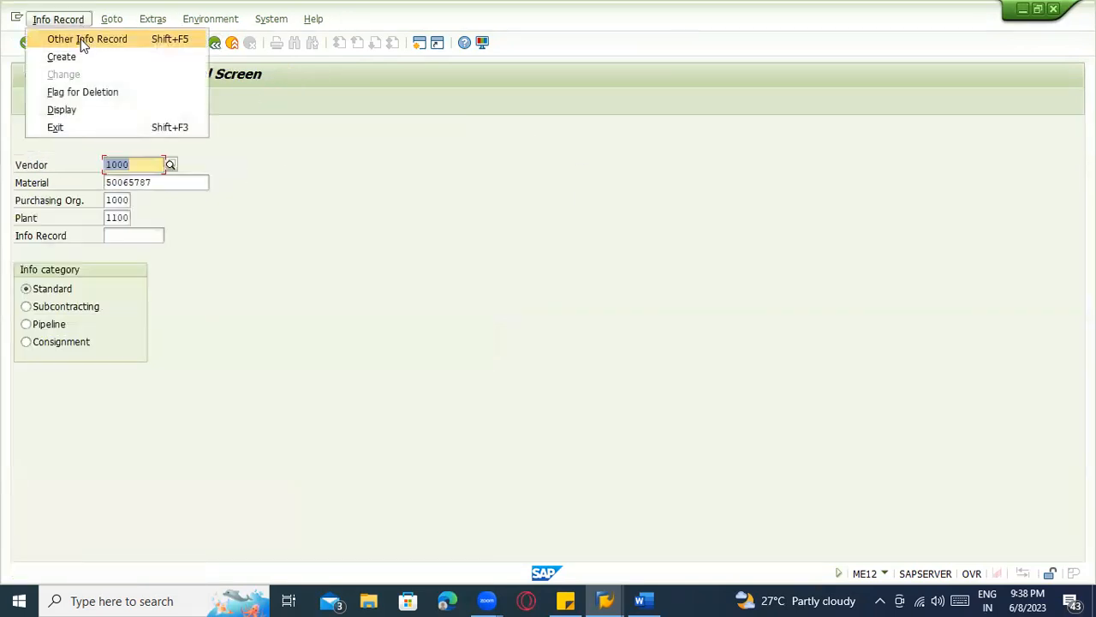
{"action": "left_click", "coordinate": [86, 56]}
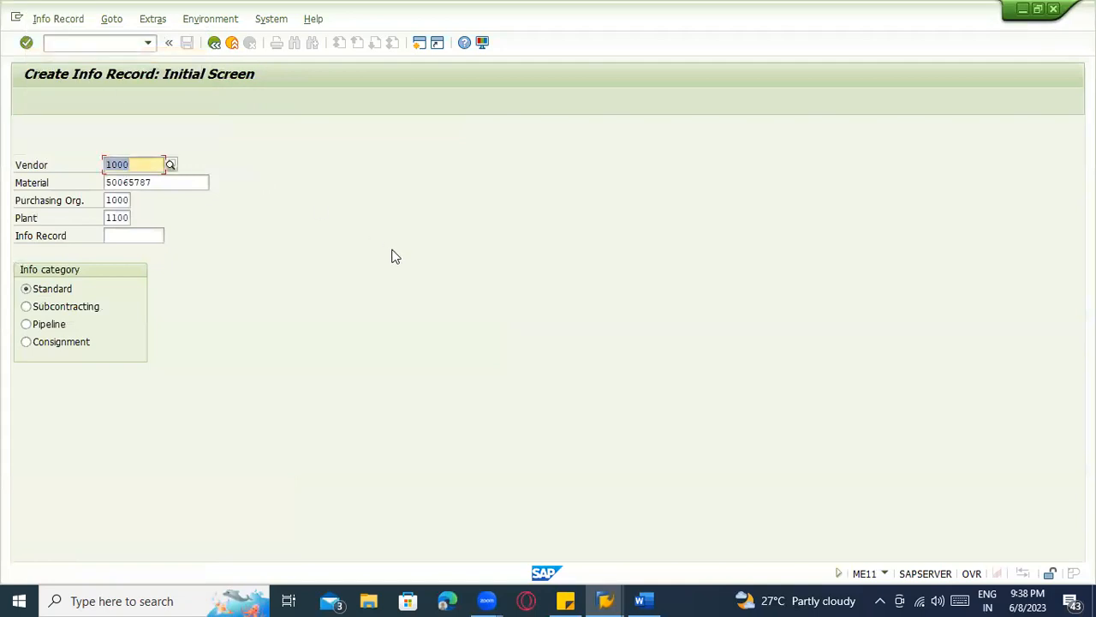
{"action": "key", "text": "Tab"}
{"action": "type", "text": "100-1"}
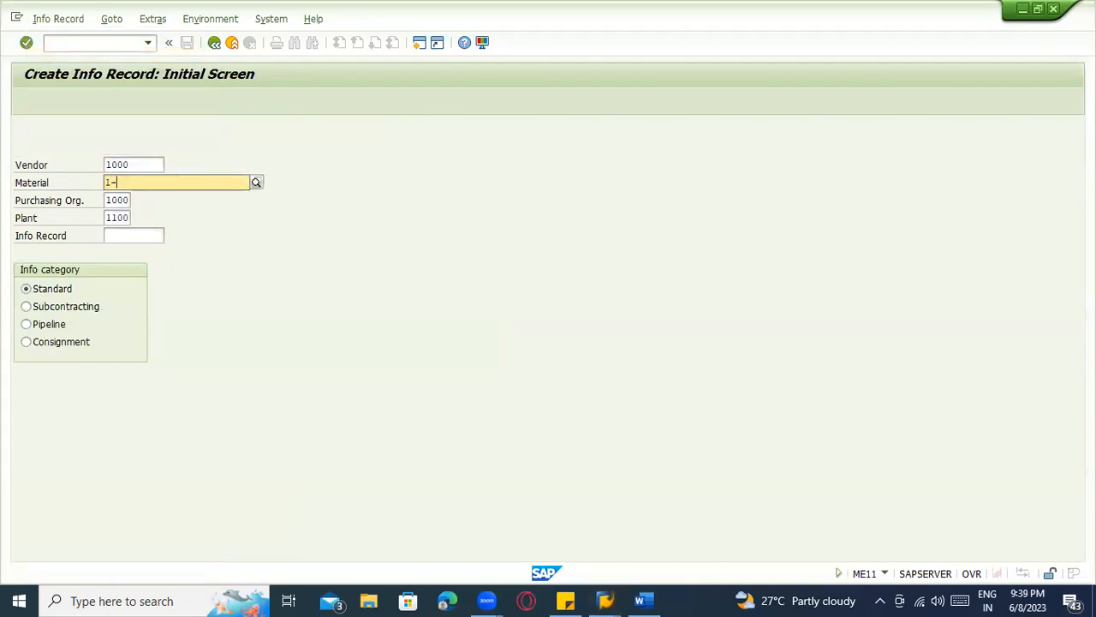
{"action": "type", "text": "00"}
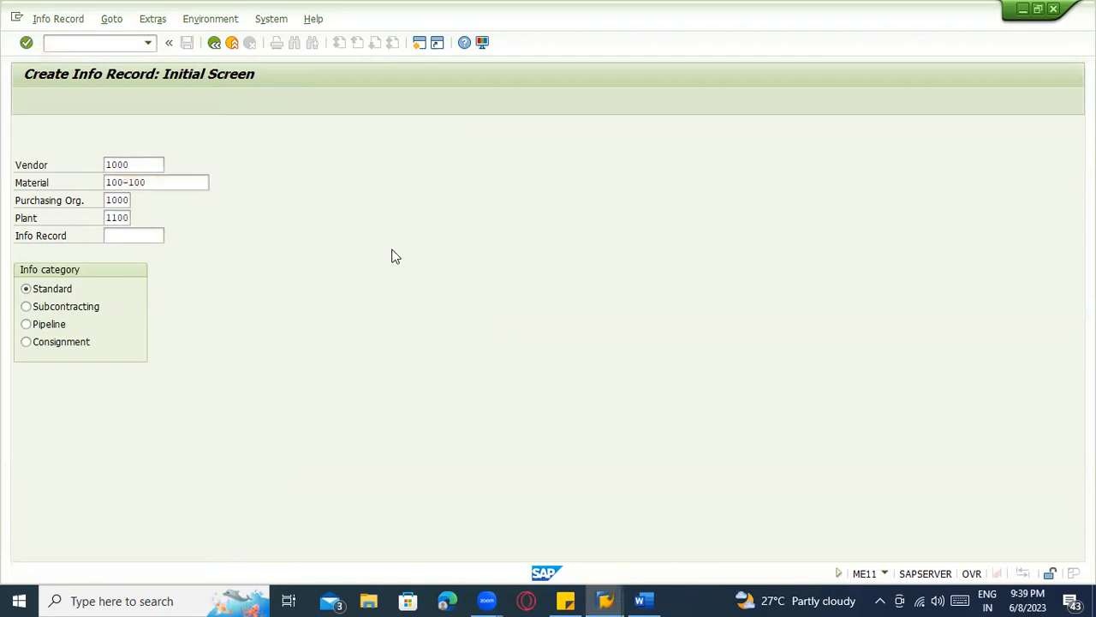
{"action": "key", "text": "Return"}
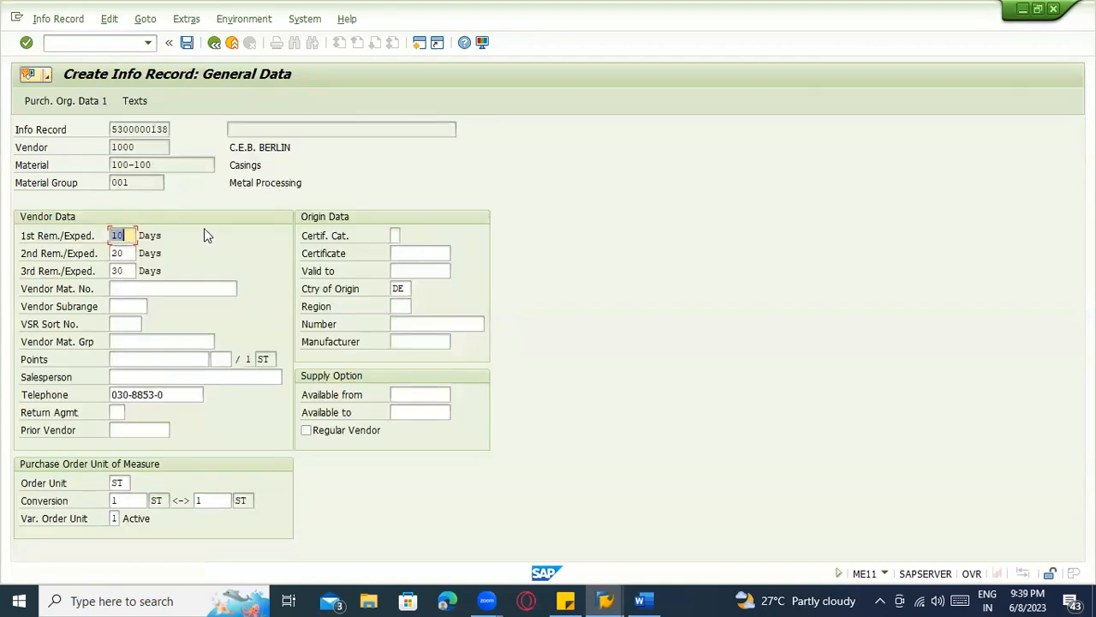
{"action": "key", "text": "Return"}
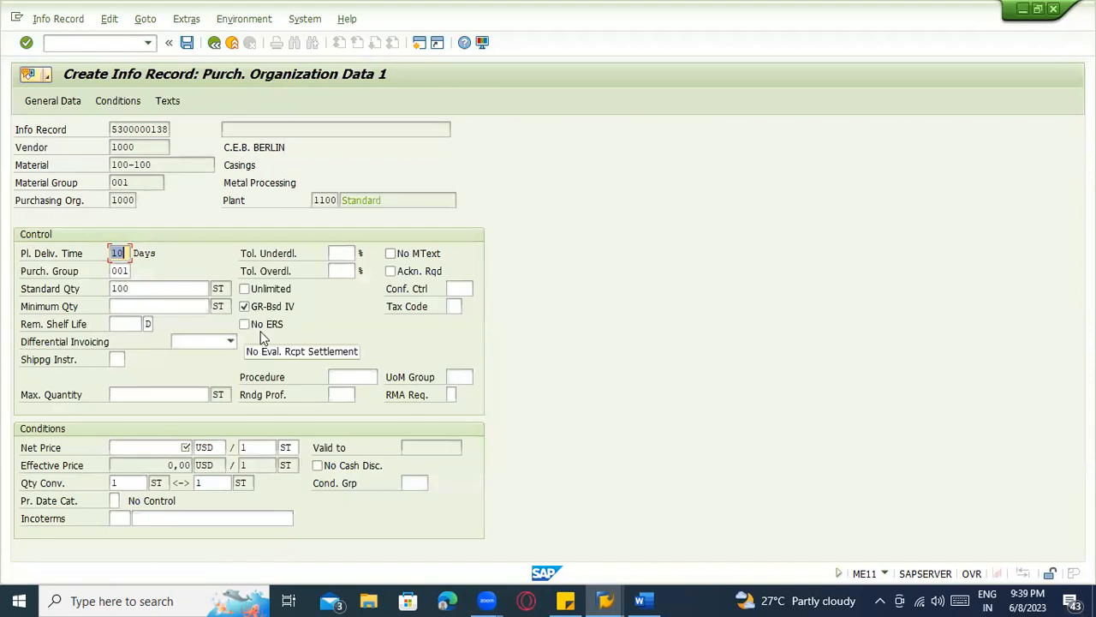
- Set the info record's tax code to 1I and net price to 1000 USD, leave No ERS cleared, and save it
{"action": "left_click", "coordinate": [257, 331]}
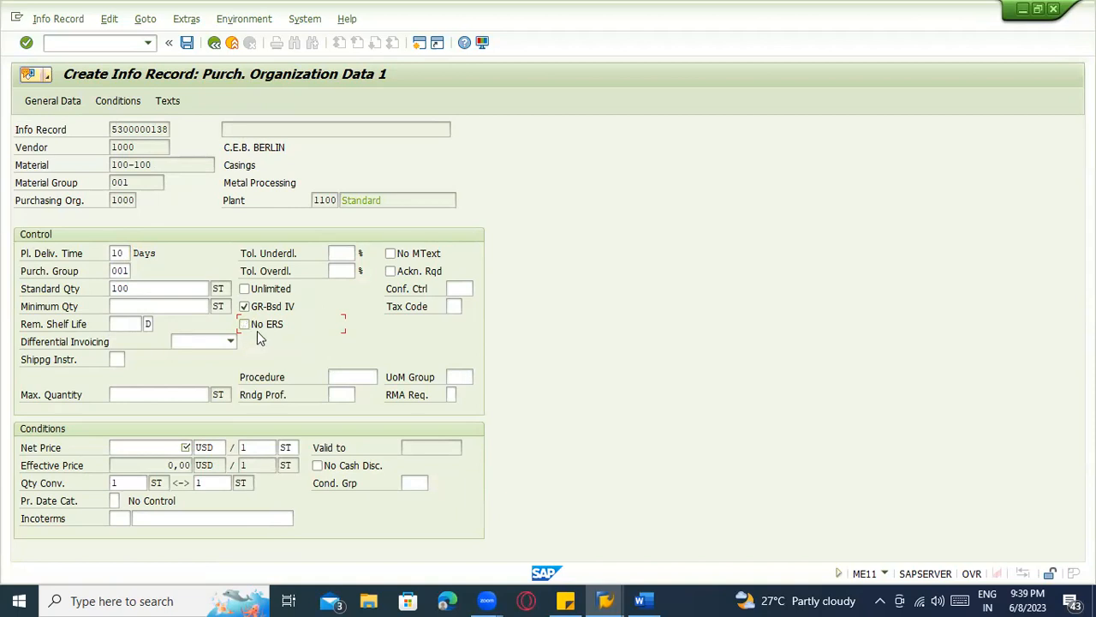
{"action": "left_click", "coordinate": [453, 307]}
{"action": "type", "text": "1I"}
{"action": "left_click", "coordinate": [151, 447]}
{"action": "type", "text": "1000"}
{"action": "key", "text": "Return"}
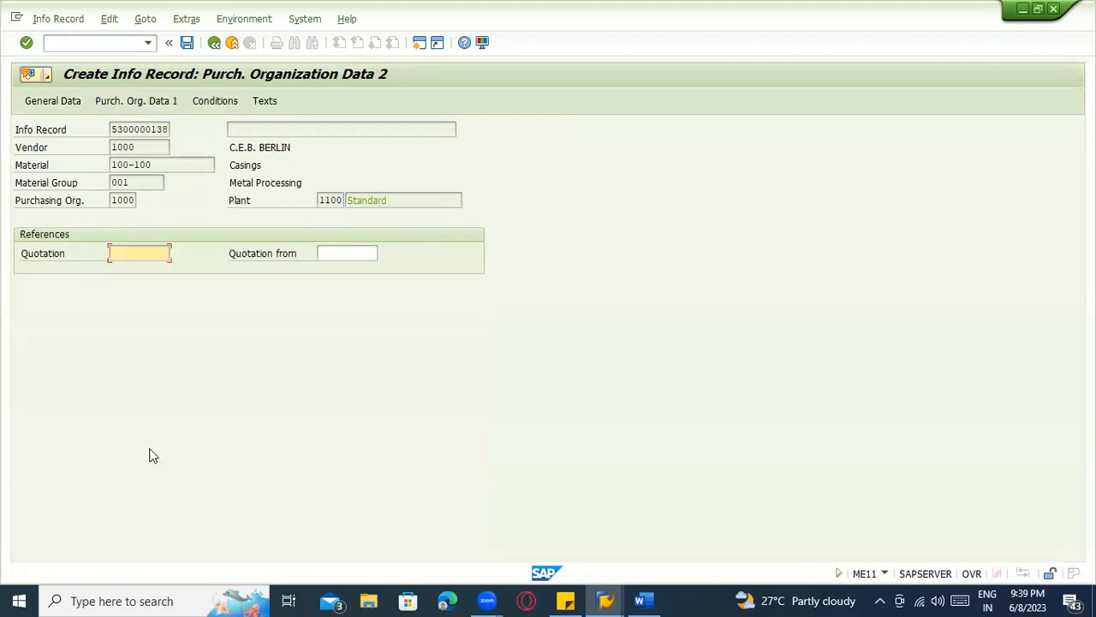
{"action": "left_click", "coordinate": [145, 101]}
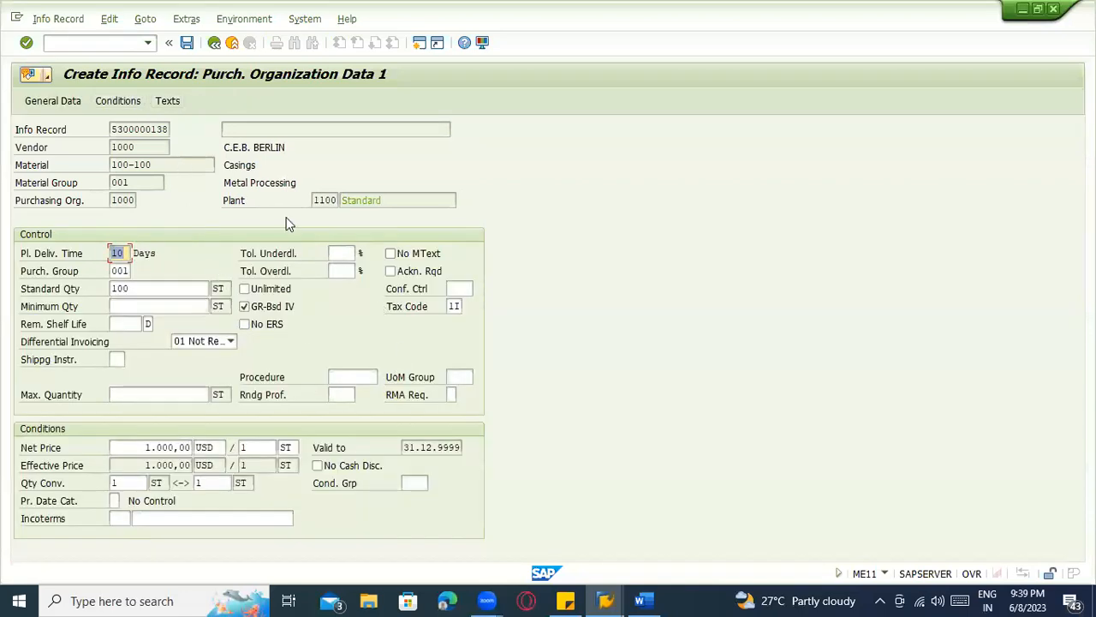
{"action": "left_click", "coordinate": [185, 42]}
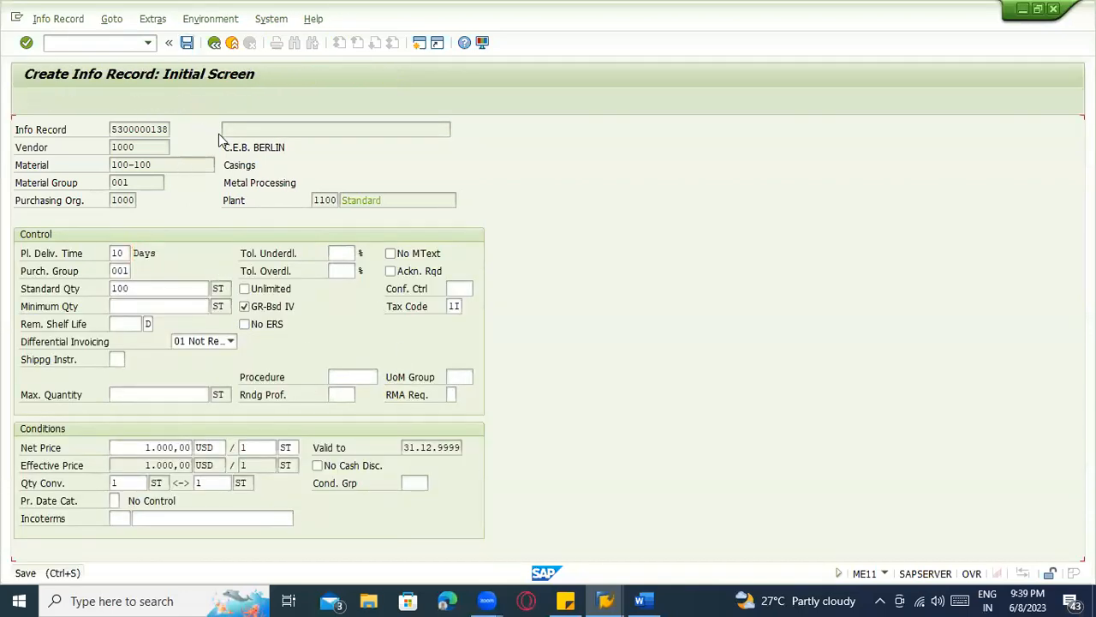
- Open transaction ME21N and enter vendor 1000 for the new standard purchase order
{"action": "left_click", "coordinate": [88, 44]}
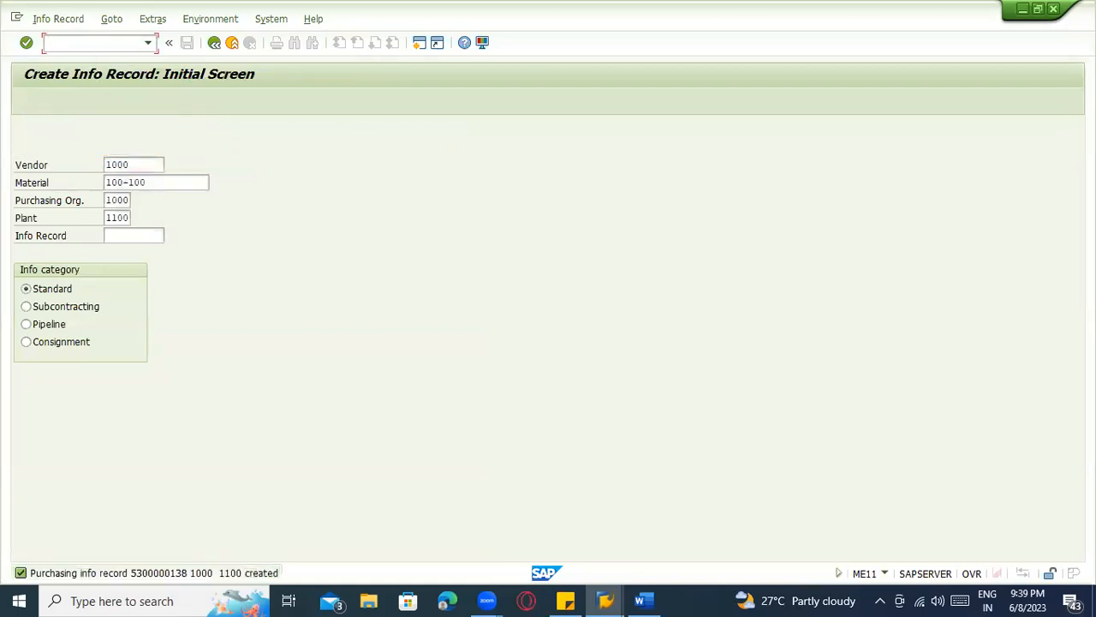
{"action": "type", "text": "/nme21n"}
{"action": "key", "text": "Return"}
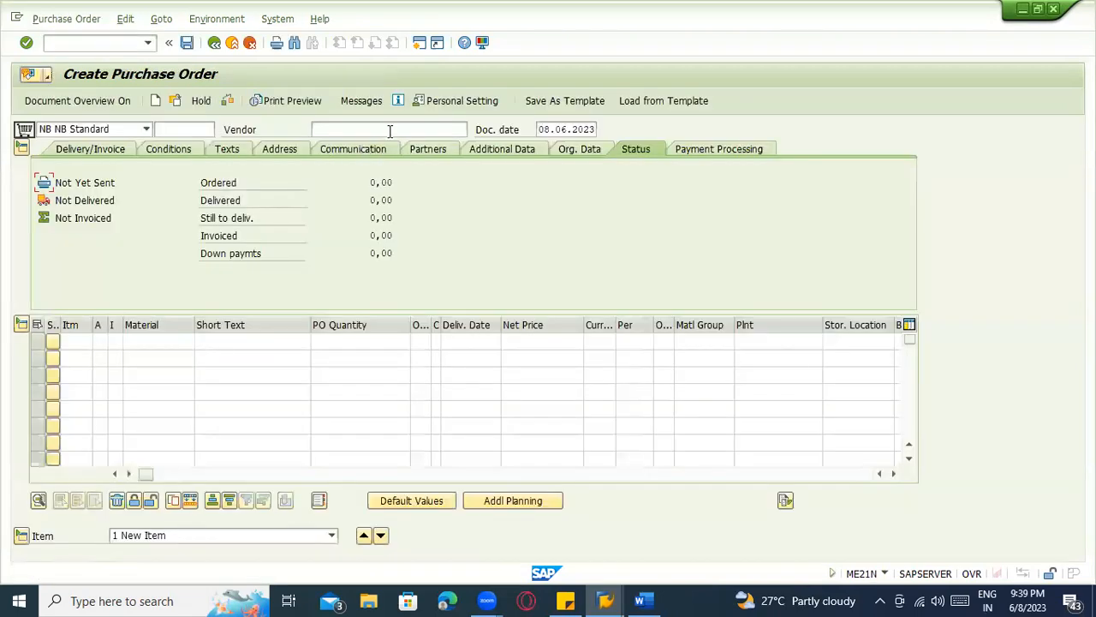
{"action": "left_click", "coordinate": [386, 130]}
{"action": "left_click", "coordinate": [373, 144]}
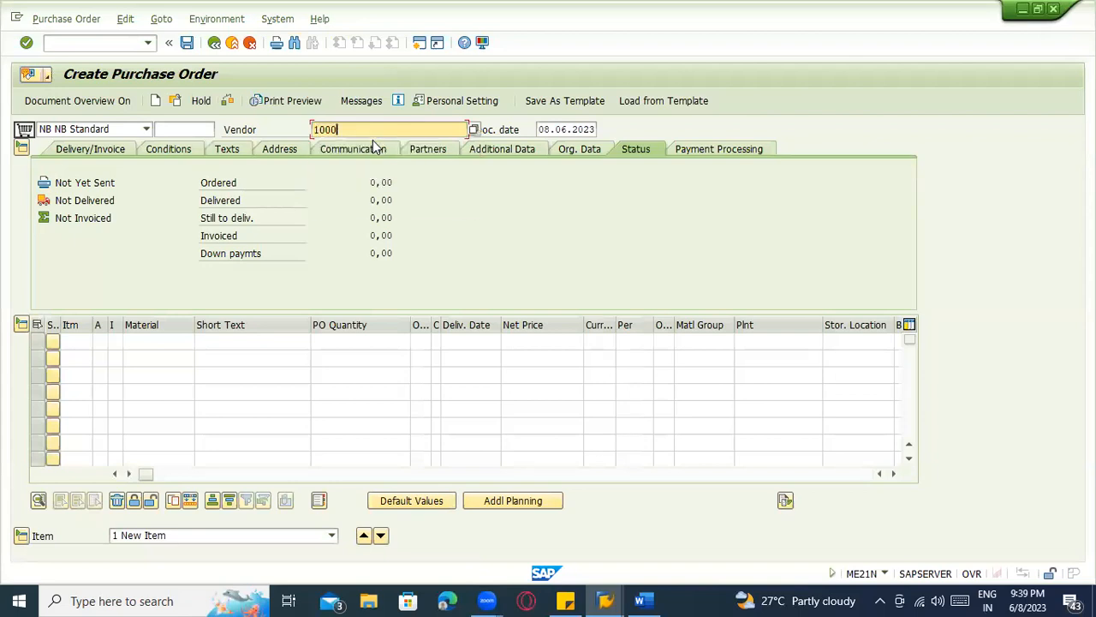
{"action": "key", "text": "Return"}
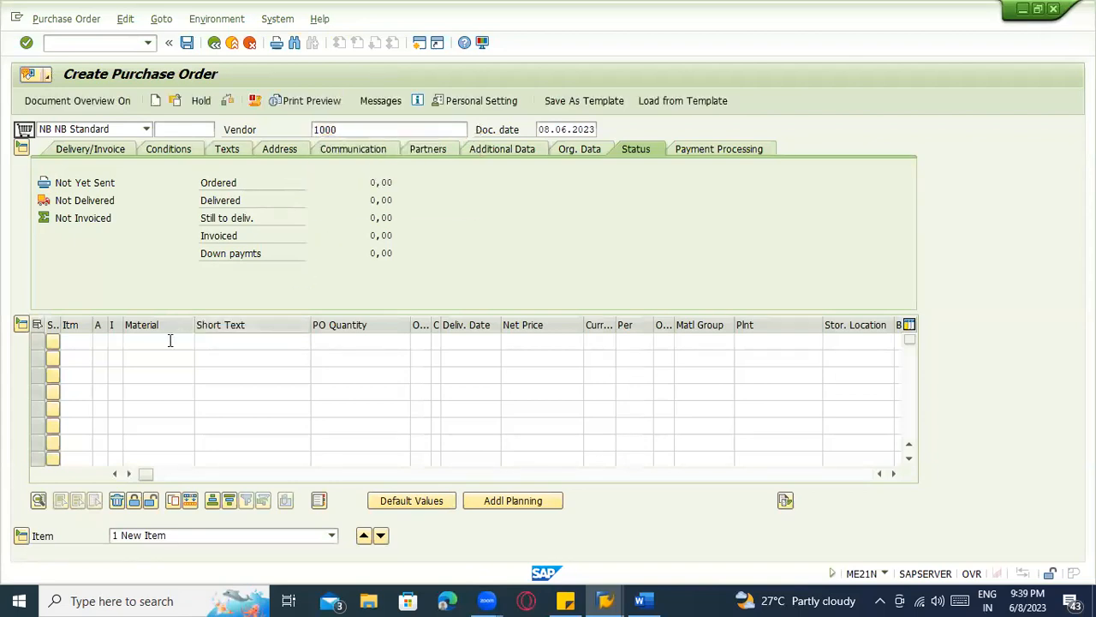
- Set the order's organizational data to purchasing organization 1000, purchasing group 000 and company code 1000
{"action": "left_click", "coordinate": [140, 183]}
{"action": "left_click", "coordinate": [139, 198]}
{"action": "left_click", "coordinate": [137, 200]}
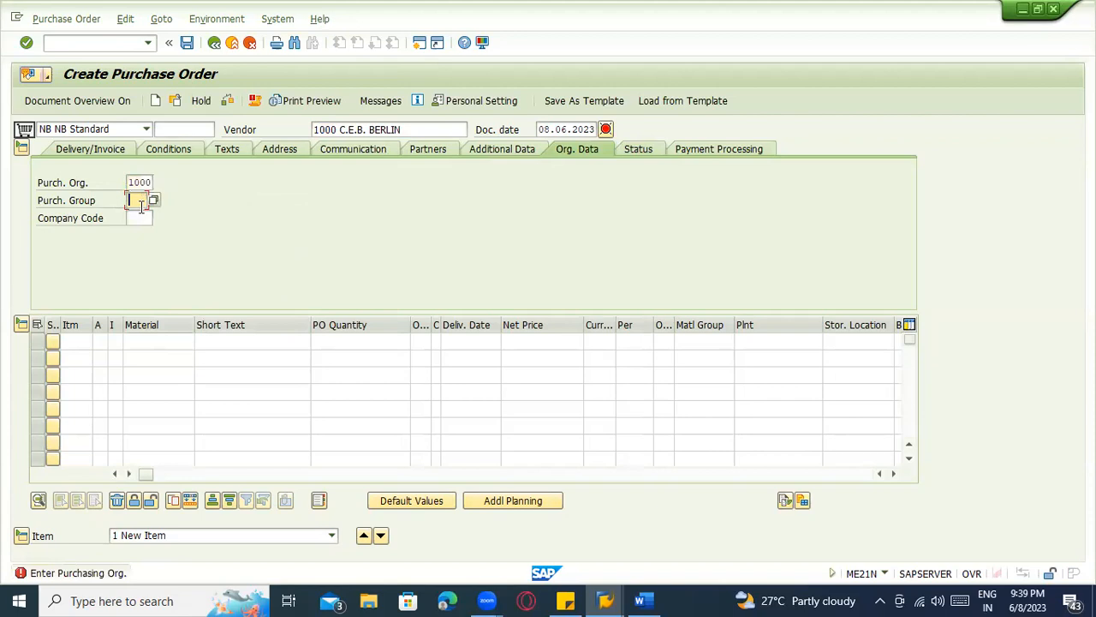
{"action": "left_click", "coordinate": [139, 216]}
{"action": "left_click", "coordinate": [138, 218]}
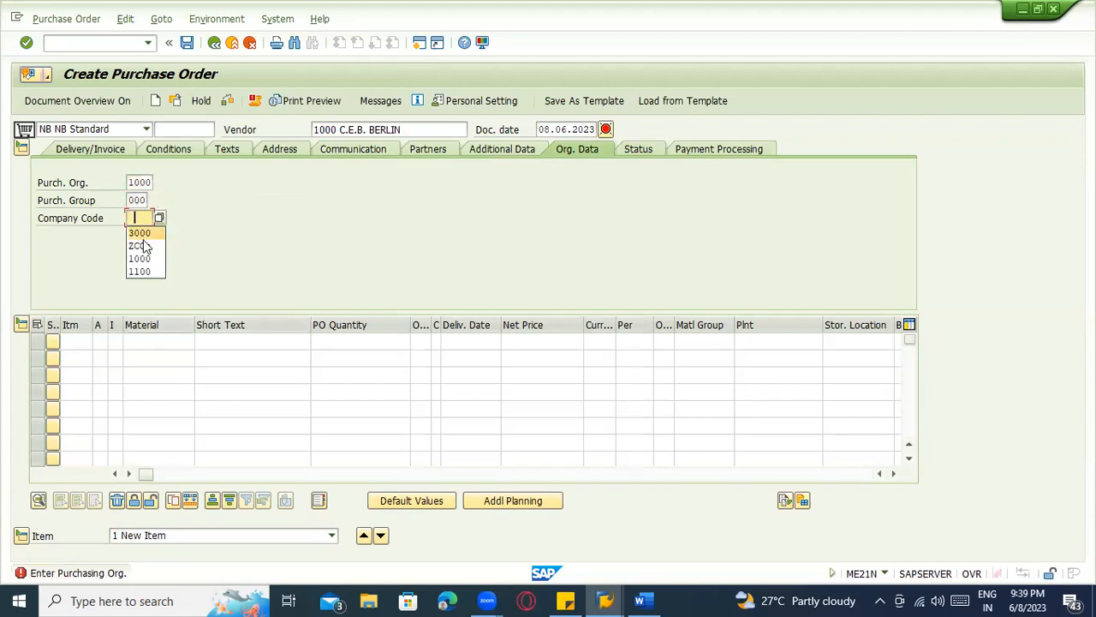
{"action": "left_click", "coordinate": [140, 245]}
- Add an order item for material 100-100 with plant 1100 and a PO quantity of 100
{"action": "left_click", "coordinate": [164, 339]}
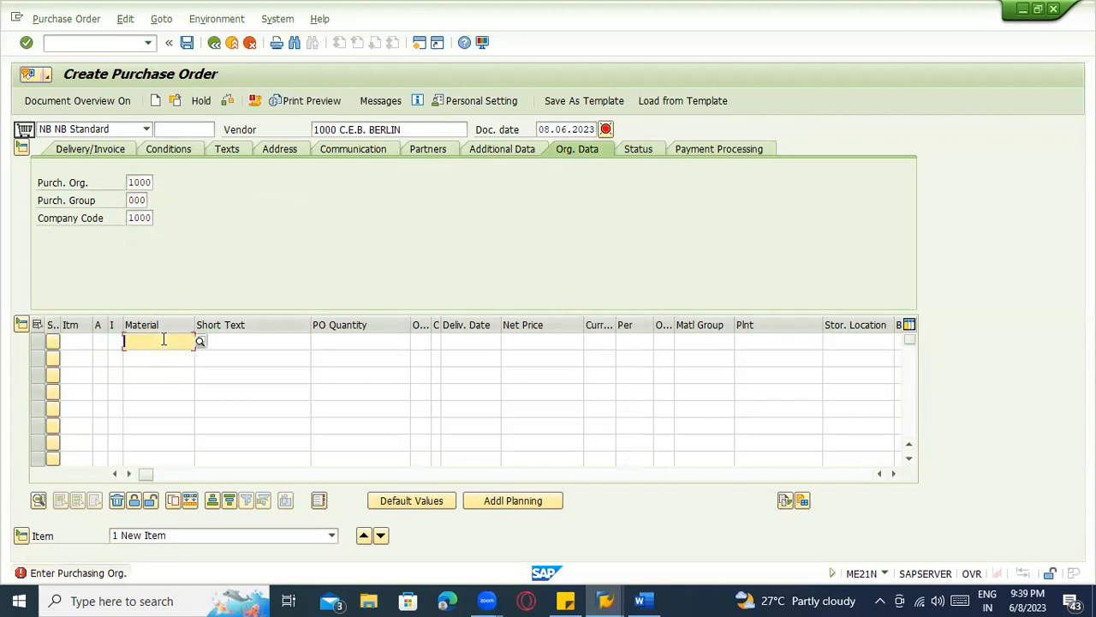
{"action": "type", "text": "100-100"}
{"action": "key", "text": "Return"}
{"action": "left_click", "coordinate": [750, 342]}
{"action": "type", "text": "100-100"}
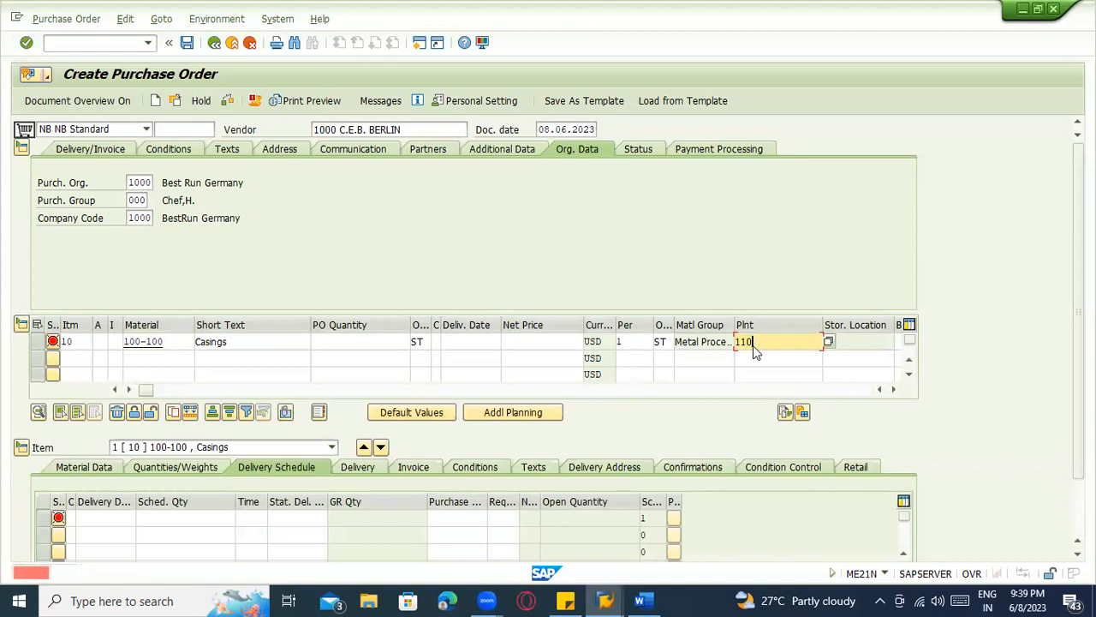
{"action": "key", "text": "Return"}
{"action": "type", "text": "100"}
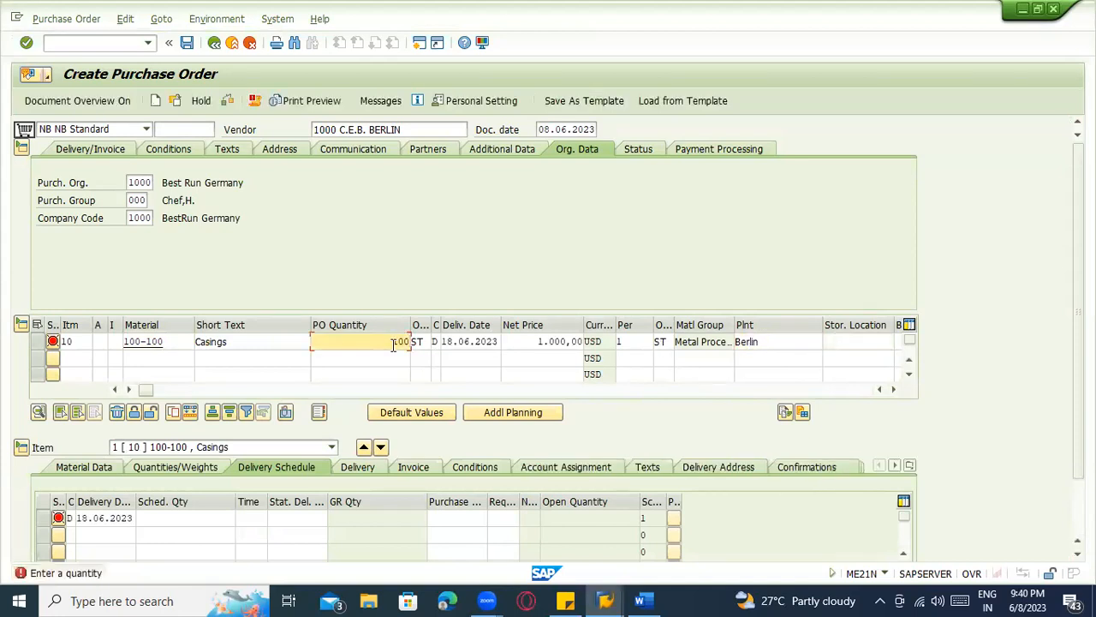
{"action": "key", "text": "Return"}
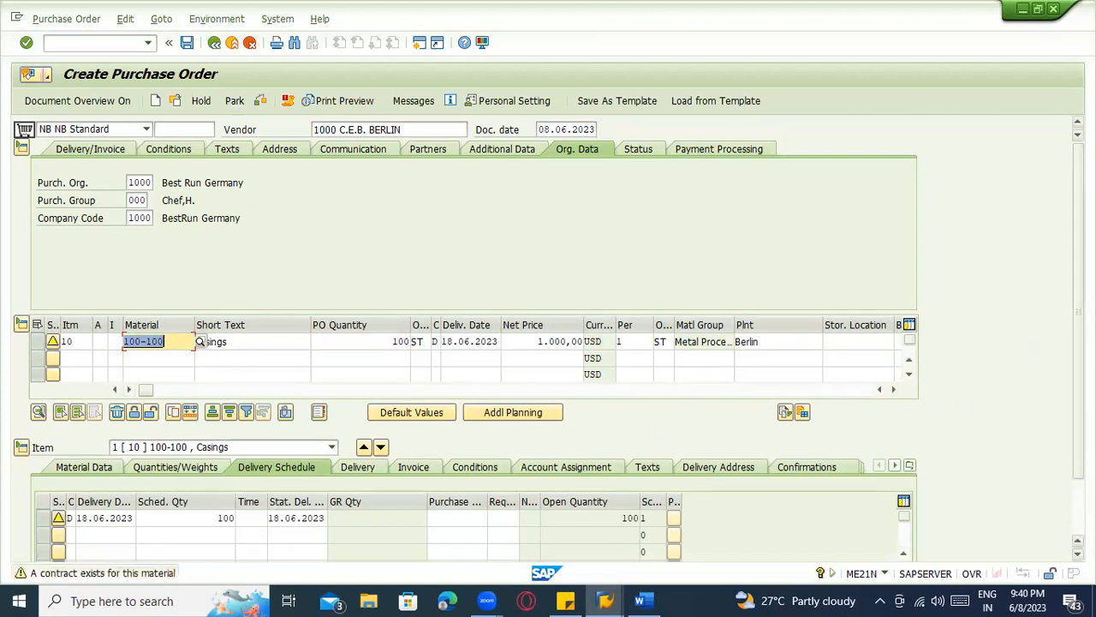
- Review the item's invoice settings, including ERS and the tax code, and its delivery settings, and save the purchase order
{"action": "scroll", "coordinate": [438, 403], "scroll_direction": "down", "scroll_amount": 2}
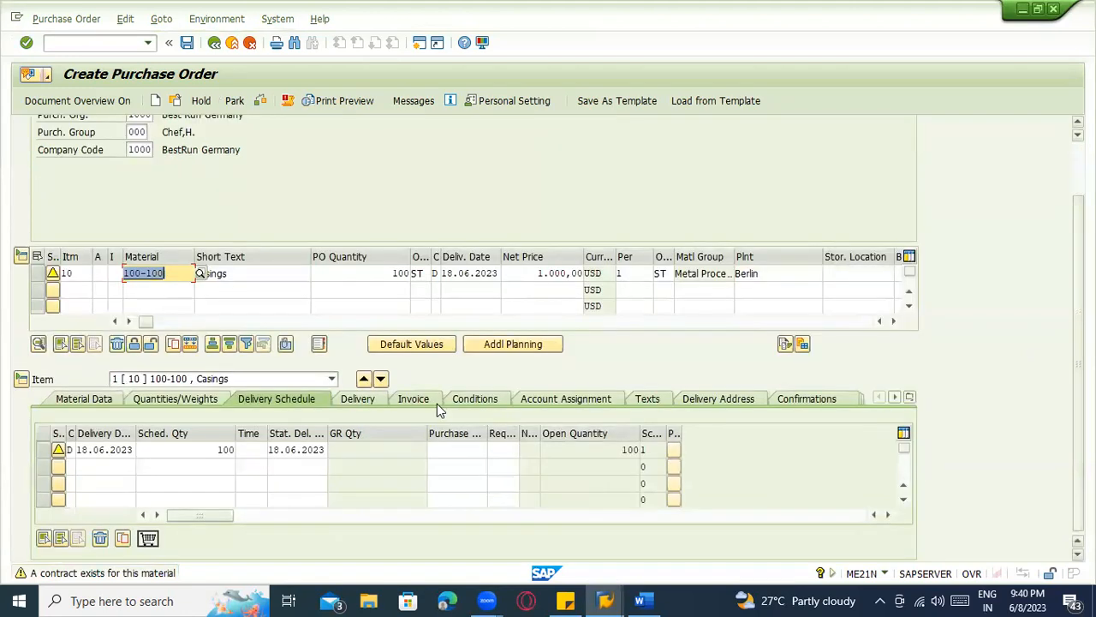
{"action": "left_click", "coordinate": [431, 404]}
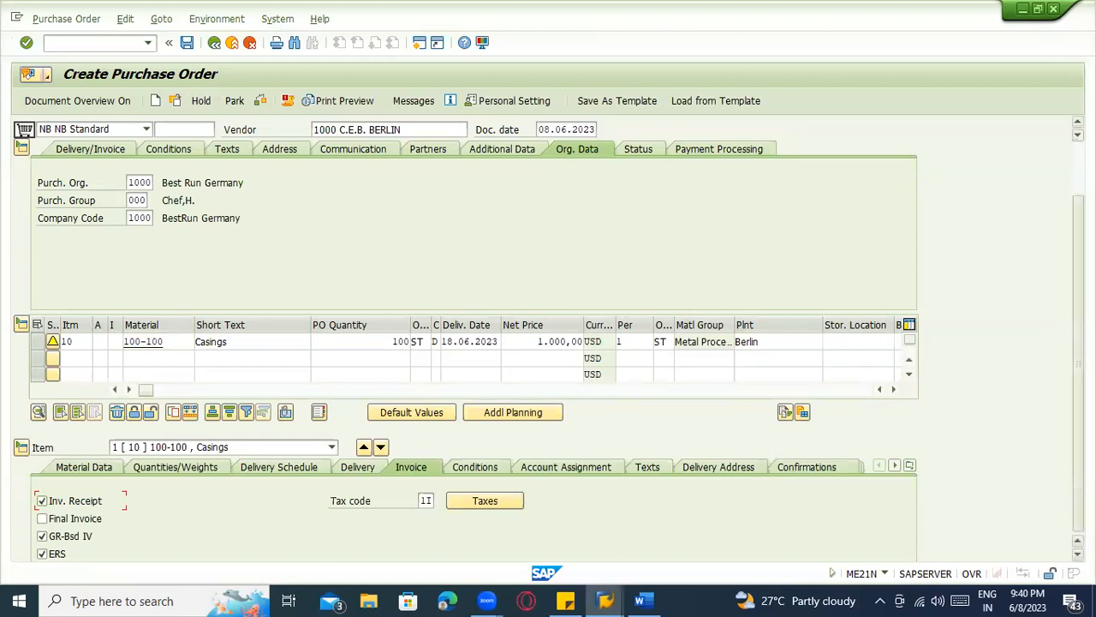
{"action": "scroll", "coordinate": [171, 543], "scroll_direction": "down", "scroll_amount": 2}
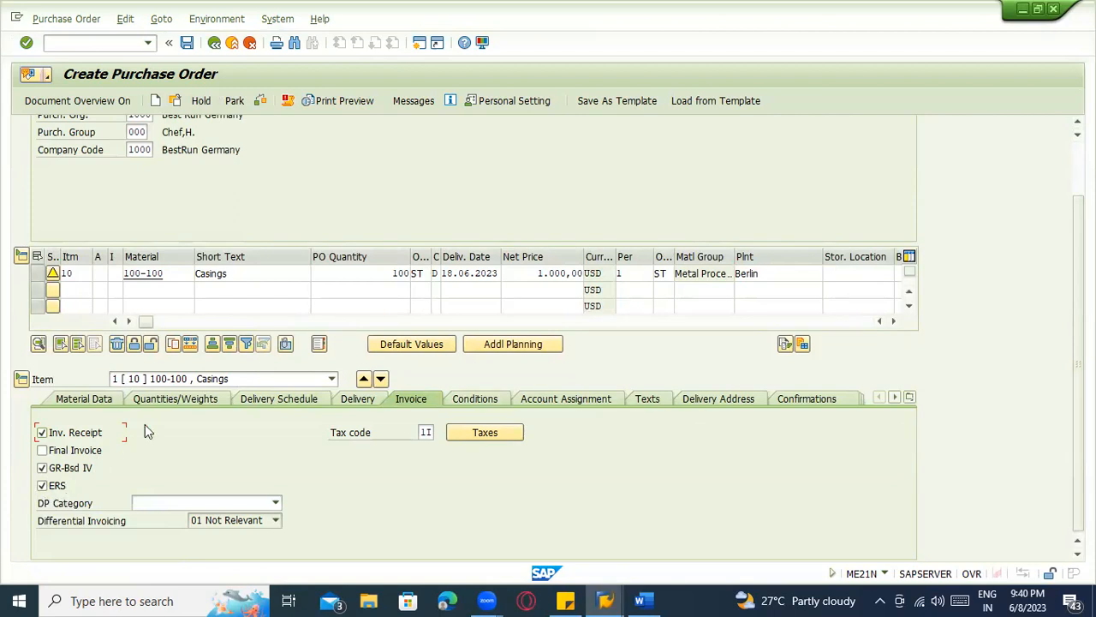
{"action": "left_click", "coordinate": [357, 401]}
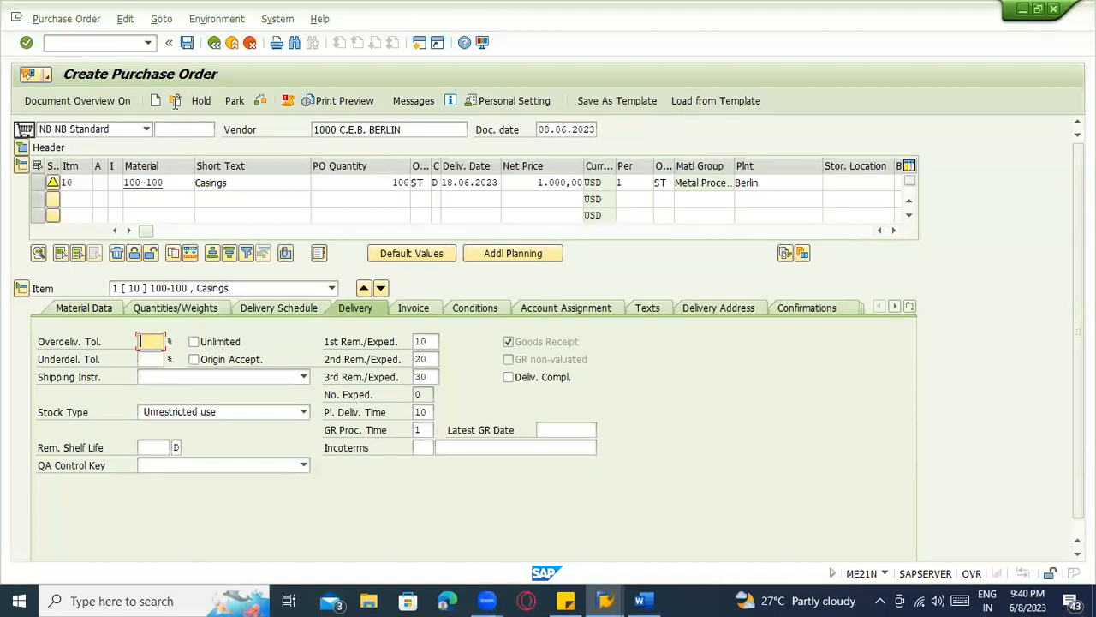
{"action": "left_click", "coordinate": [187, 42]}
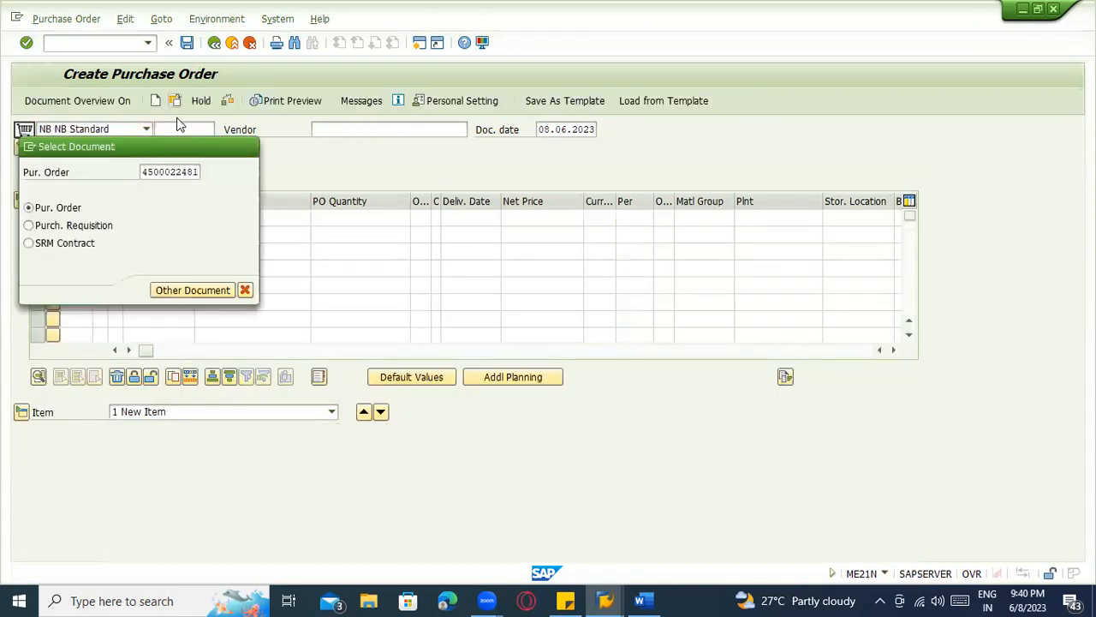
- Display the newly saved purchase order, expand its header to the release strategy, and select the order number
{"action": "key", "text": "Return"}
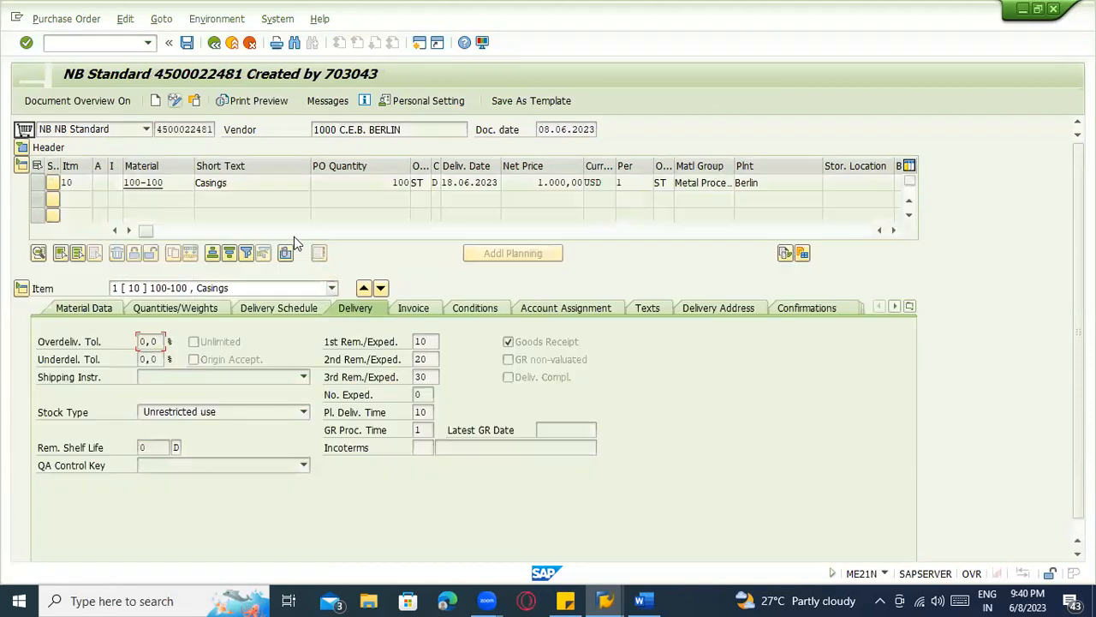
{"action": "left_click", "coordinate": [23, 148]}
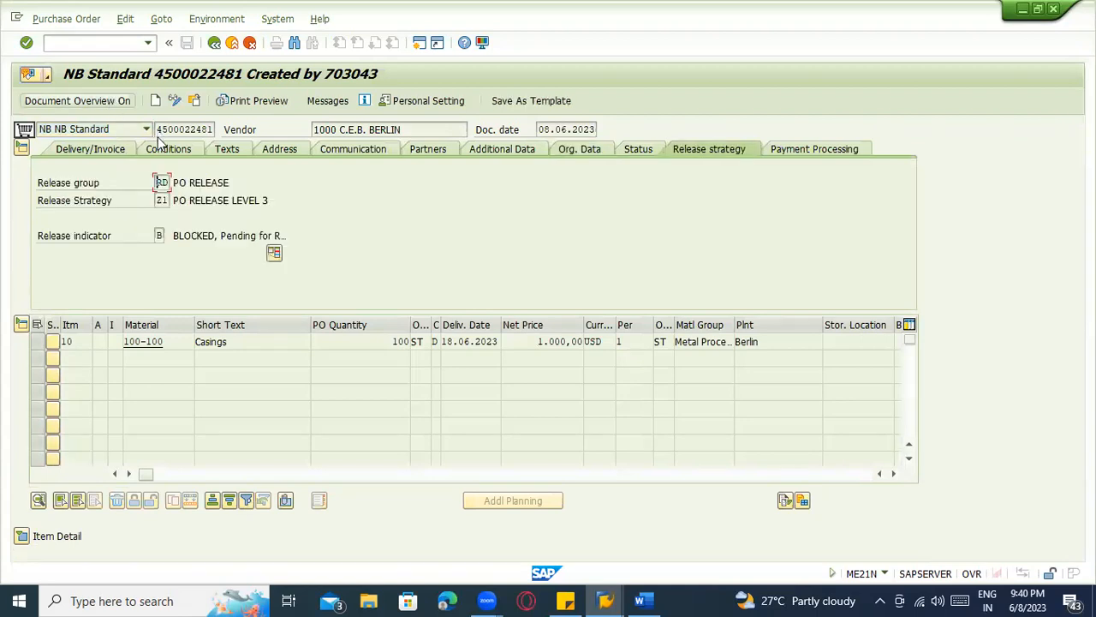
{"action": "left_click_drag", "start_coordinate": [157, 129], "coordinate": [216, 130]}
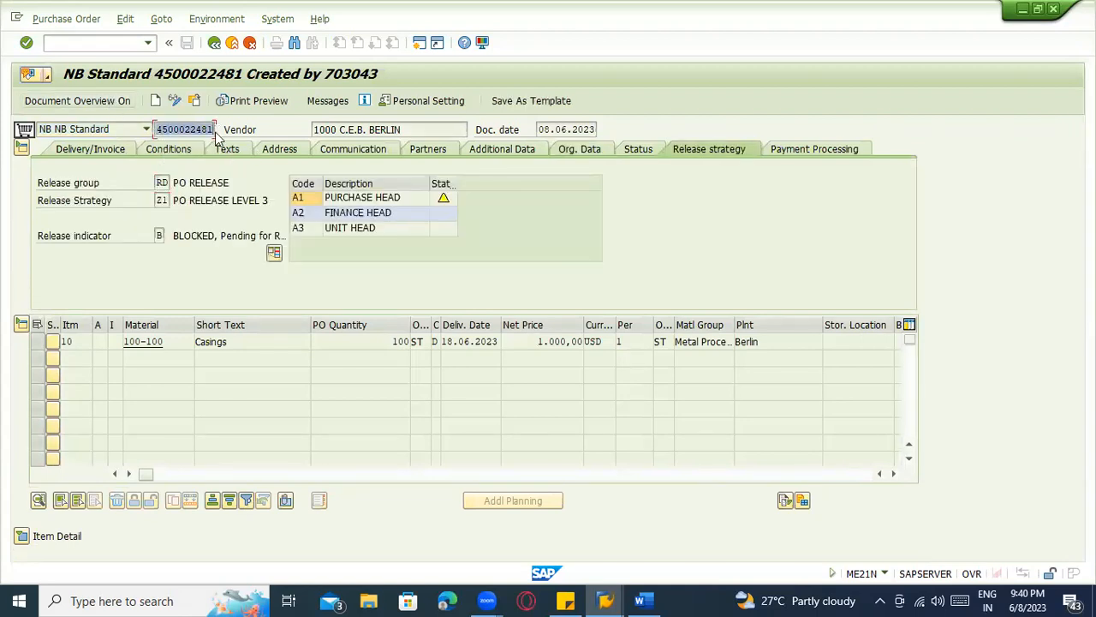
- Open transaction ME29N and load the new purchase order for material 100-100
{"action": "left_click", "coordinate": [72, 43]}
{"action": "type", "text": "/nme29n"}
{"action": "key", "text": "Return"}
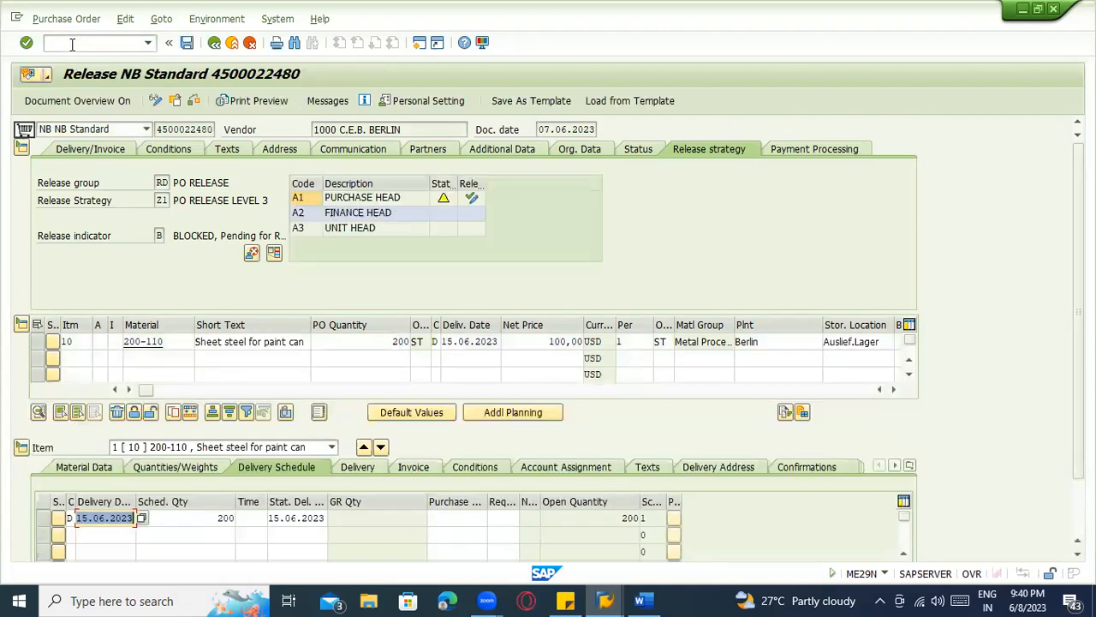
{"action": "left_click", "coordinate": [168, 95]}
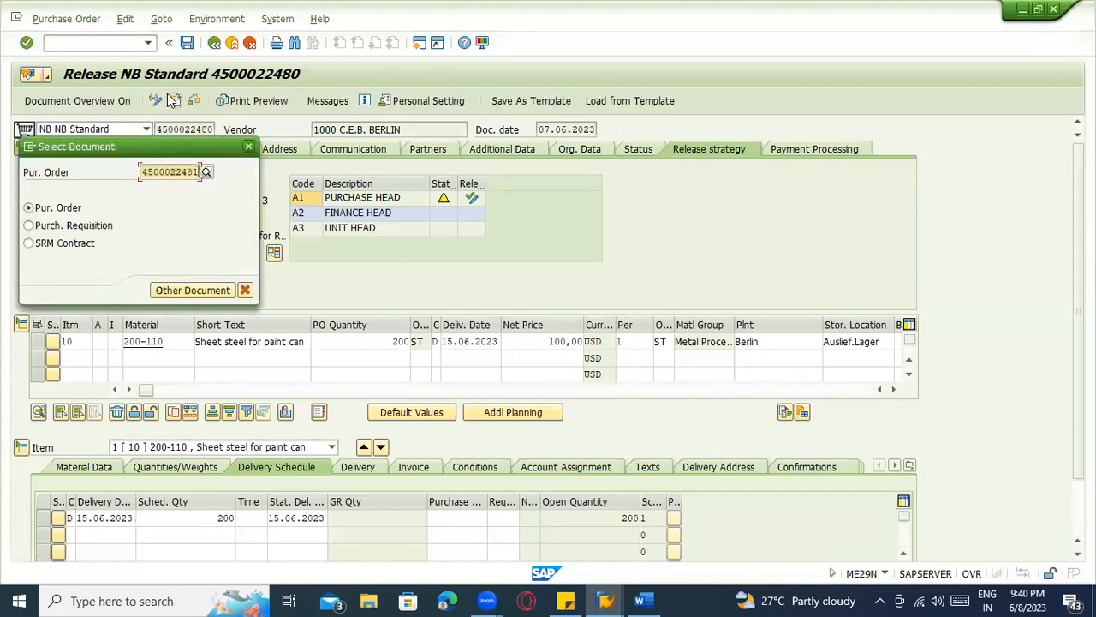
{"action": "key", "text": "Return"}
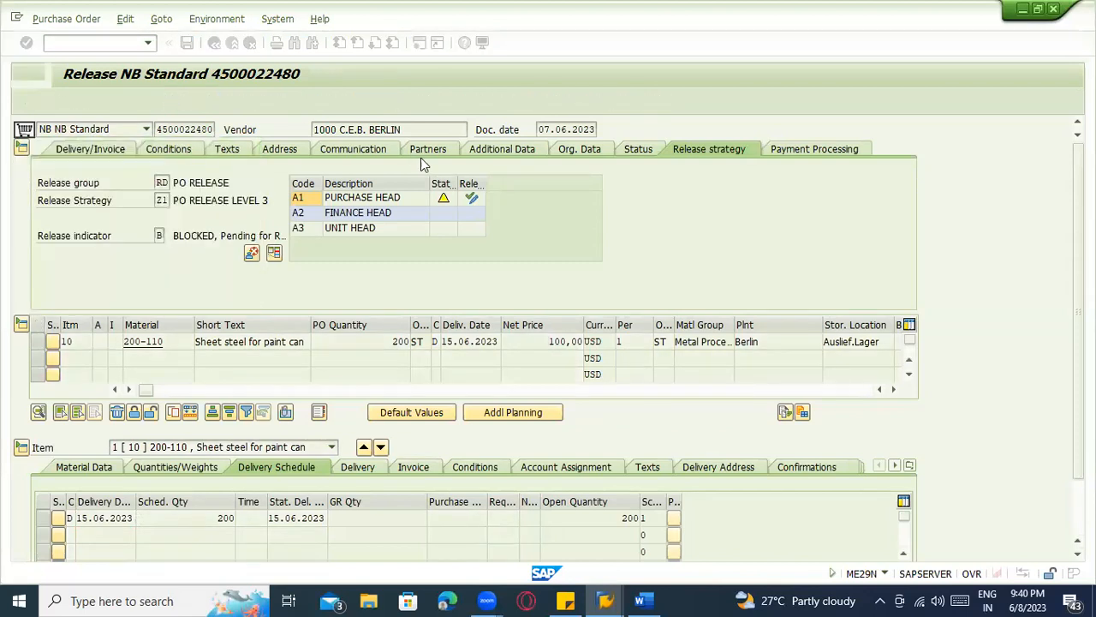
- Release the purchase order with codes A1 Purchase Head, A2 Finance Head and A3 Unit Head, and save it
{"action": "left_click", "coordinate": [471, 198]}
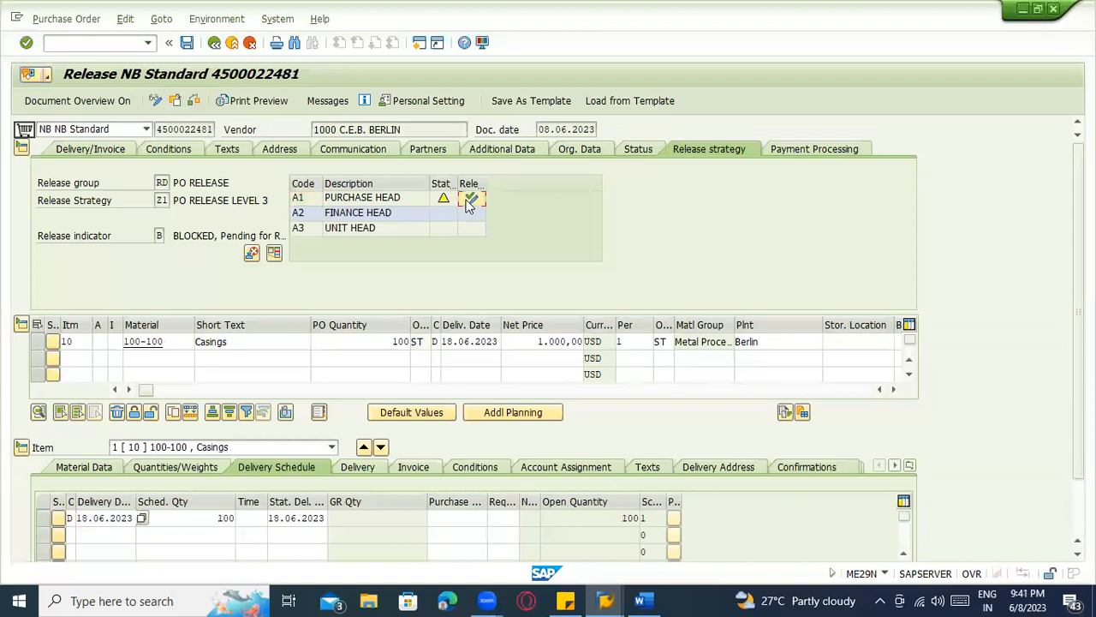
{"action": "left_click", "coordinate": [471, 213]}
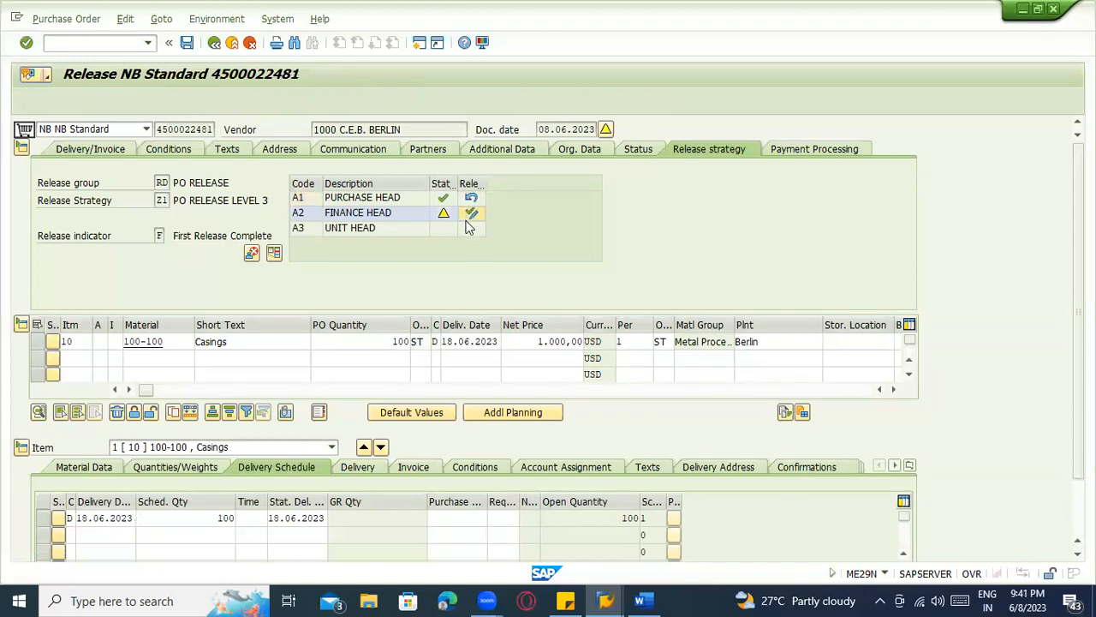
{"action": "left_click", "coordinate": [471, 229]}
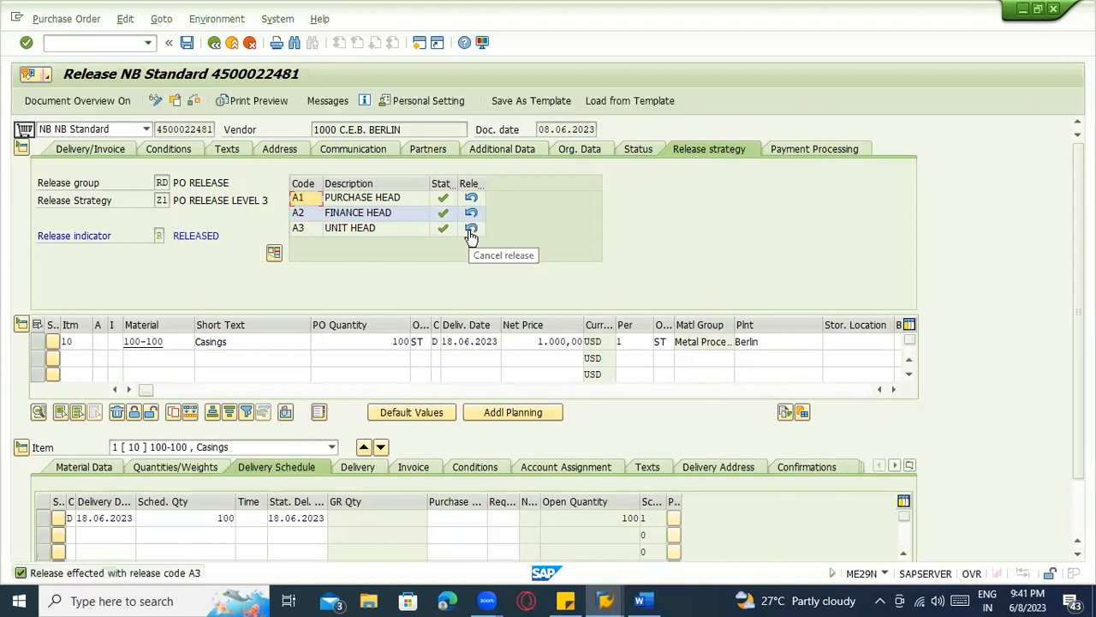
{"action": "key", "text": "ctrl+s"}
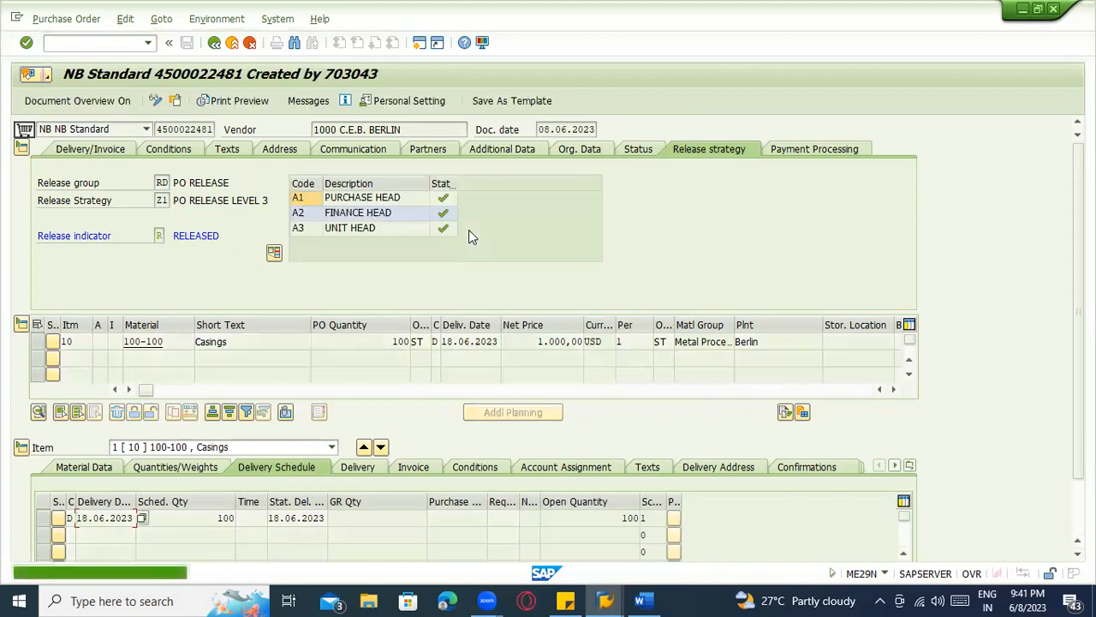
- Copy the released purchase order's number and open transaction MIGO
{"action": "left_click_drag", "start_coordinate": [155, 129], "coordinate": [218, 139]}
{"action": "key", "text": "ctrl+c"}
{"action": "left_click", "coordinate": [105, 38]}
{"action": "type", "text": "/nme23n"}
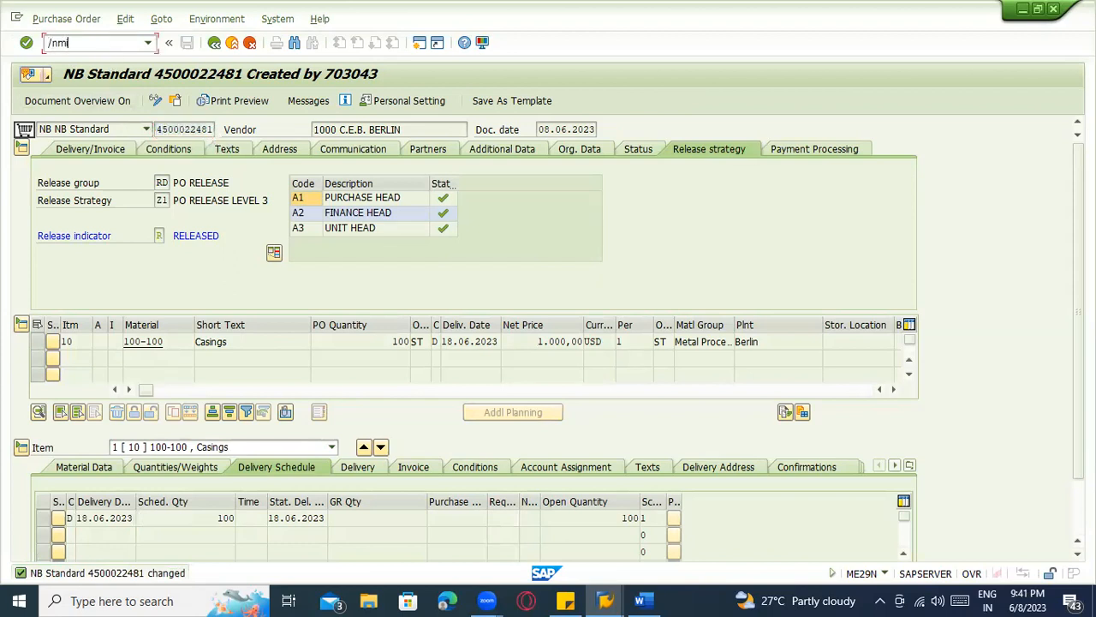
{"action": "key", "text": "Return"}
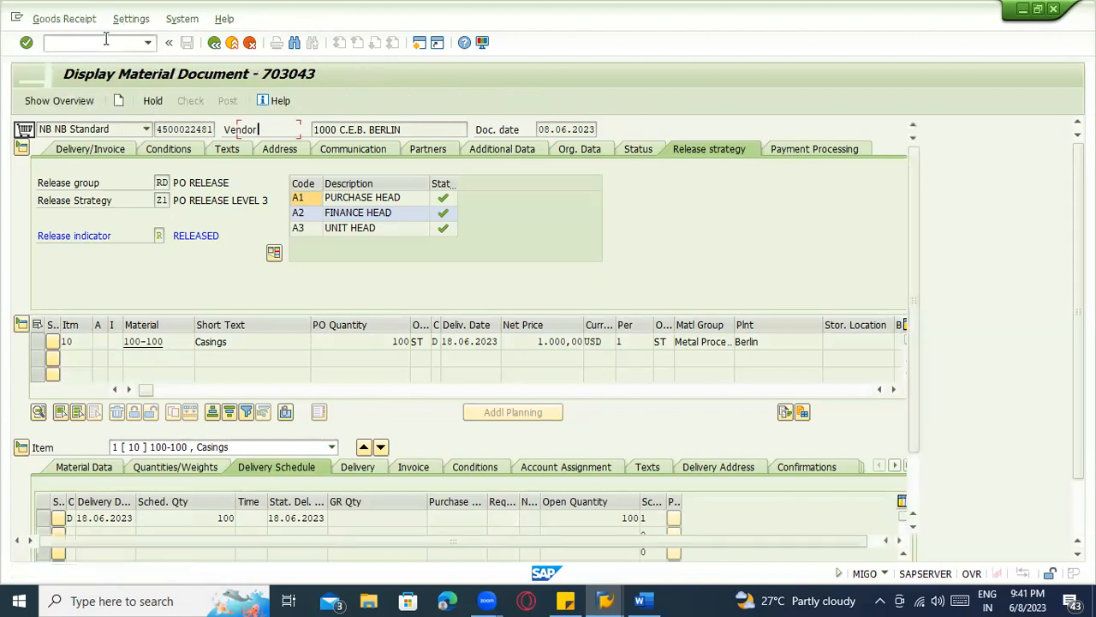
- Set the transaction to A01 Goods Receipt with reference R01 Purchase Order and load the copied order number
{"action": "left_click", "coordinate": [89, 128]}
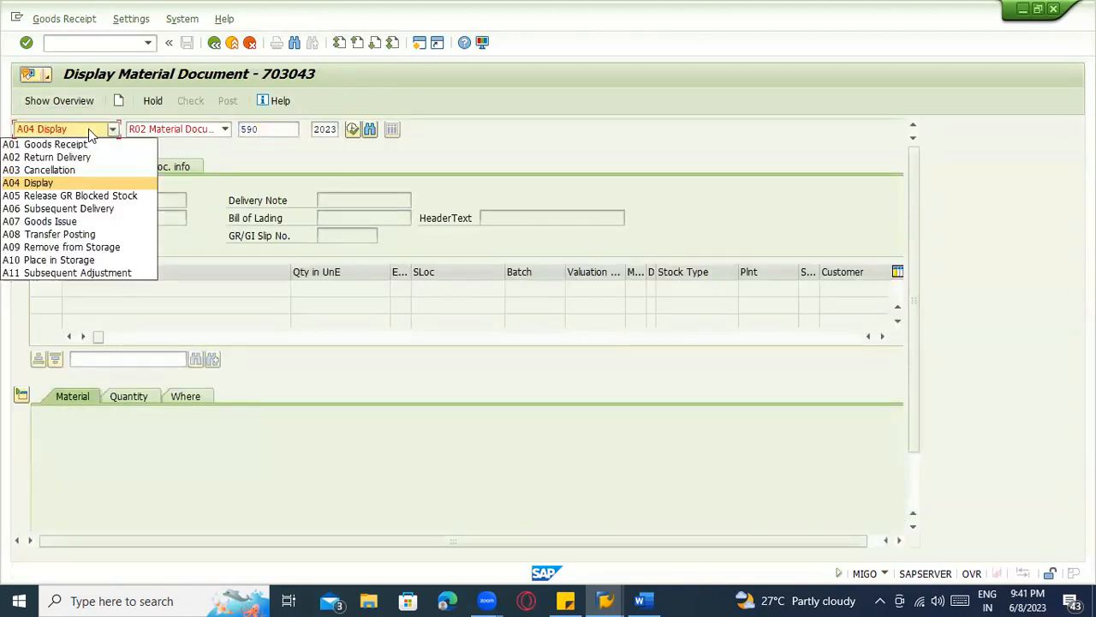
{"action": "left_click", "coordinate": [80, 143]}
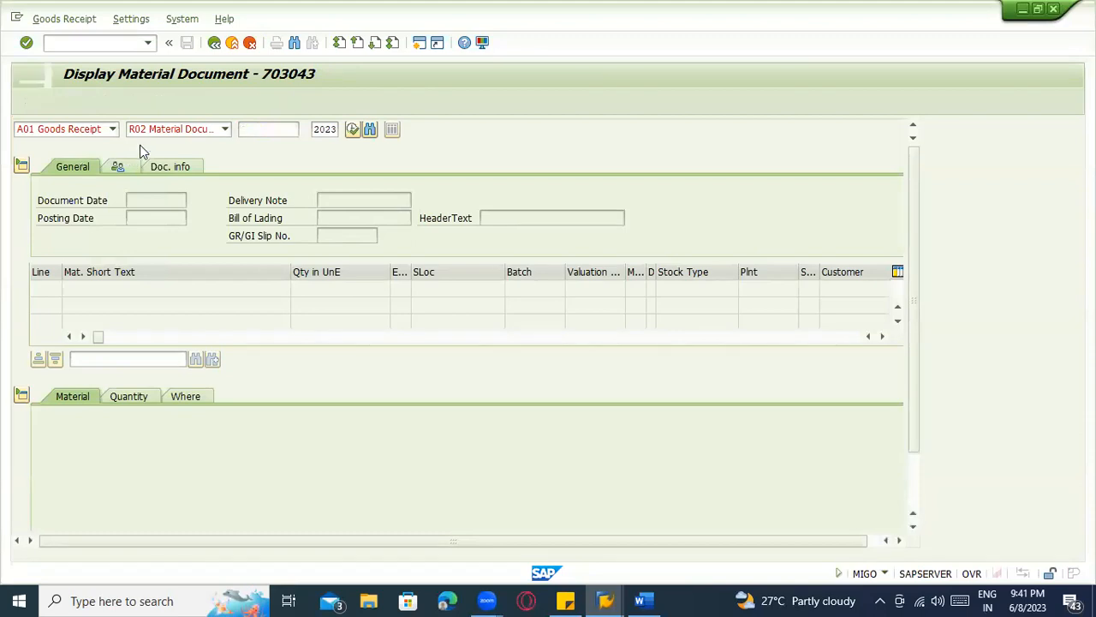
{"action": "left_click", "coordinate": [254, 130]}
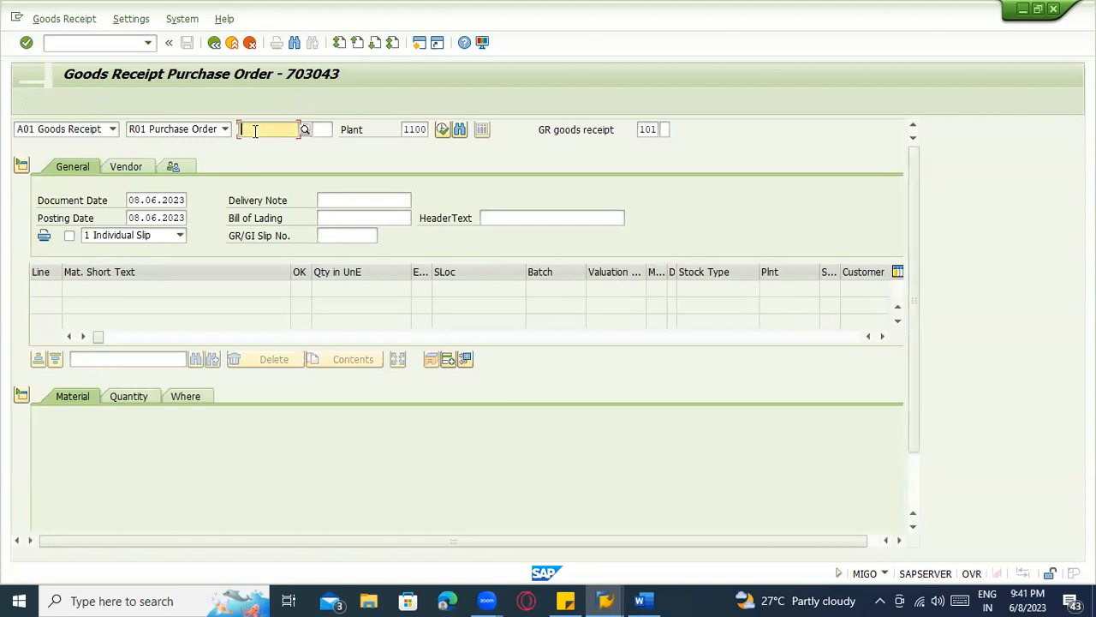
{"action": "key", "text": "ctrl+v"}
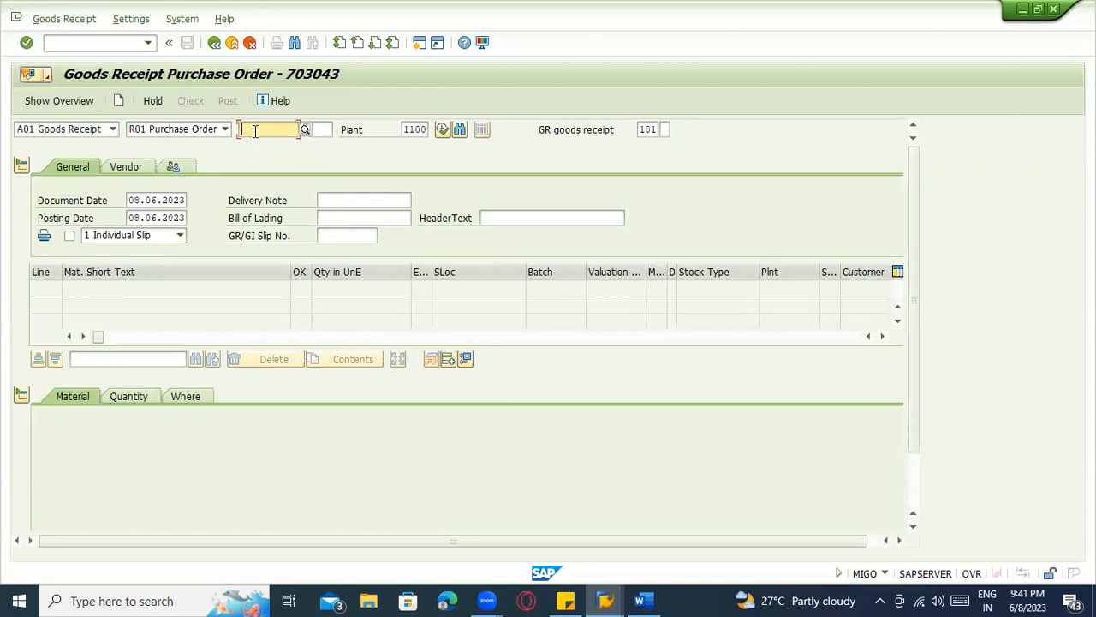
{"action": "key", "text": "Return"}
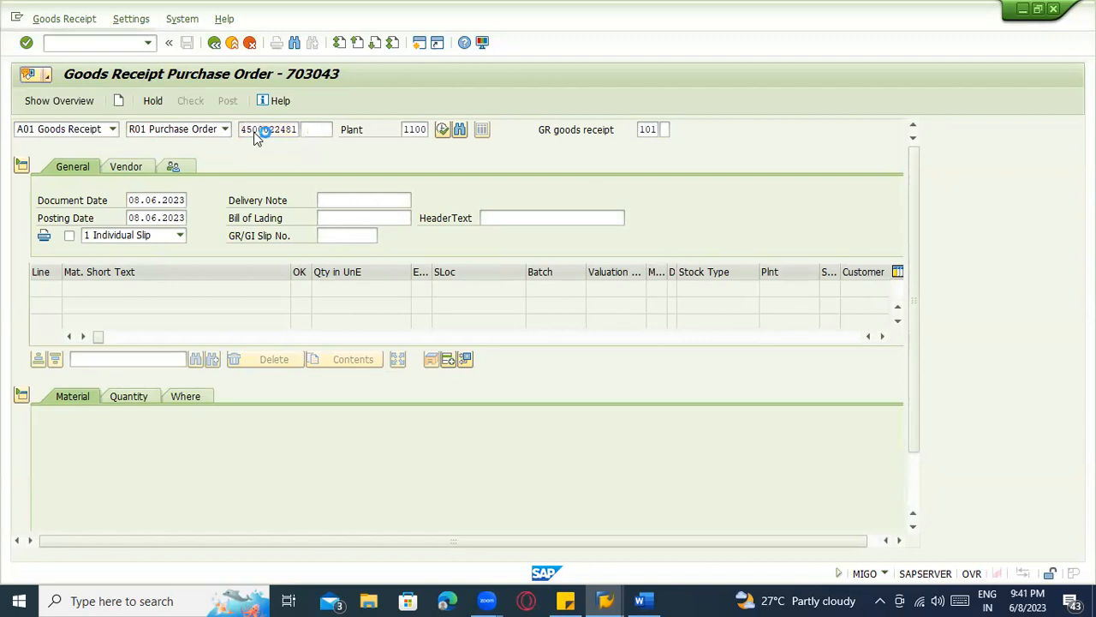
- Mark the Casings item as OK, set its quantity in unit of entry to 10, and check the receipt
{"action": "scroll", "coordinate": [147, 468], "scroll_direction": "down", "scroll_amount": 1}
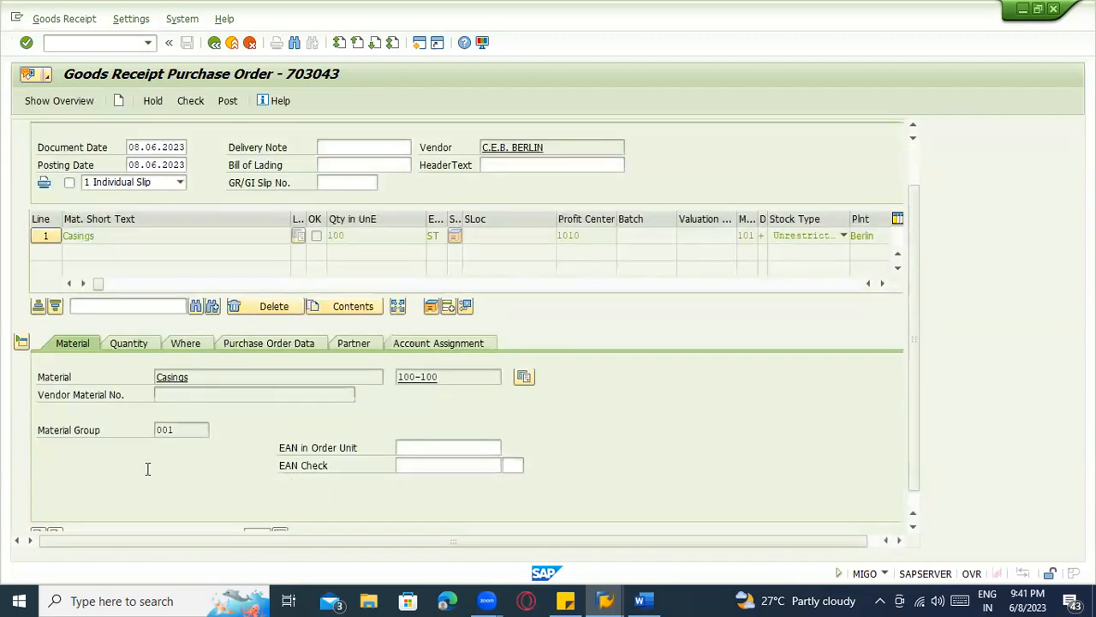
{"action": "scroll", "coordinate": [147, 468], "scroll_direction": "down", "scroll_amount": 1}
{"action": "left_click", "coordinate": [111, 518]}
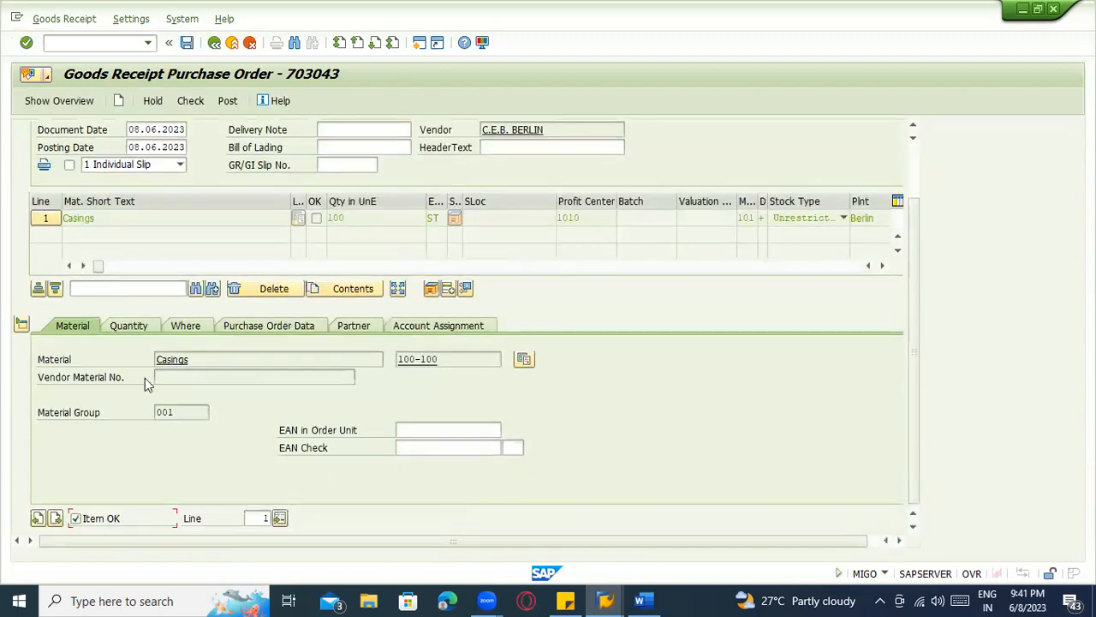
{"action": "left_click", "coordinate": [128, 326]}
{"action": "left_click", "coordinate": [197, 363]}
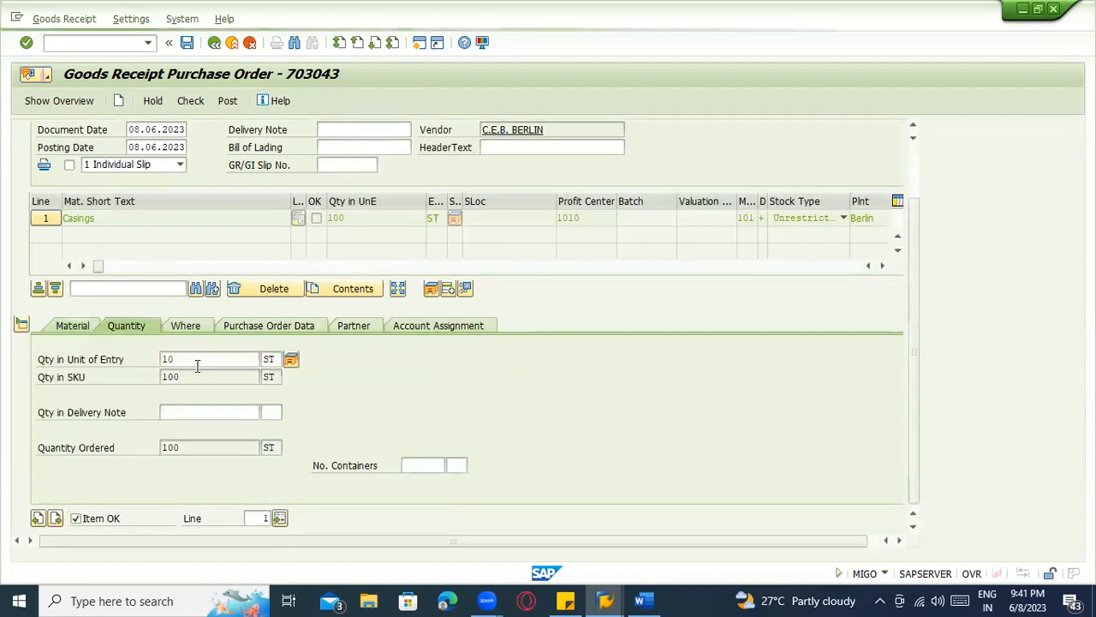
{"action": "key", "text": "Return"}
{"action": "left_click", "coordinate": [192, 101]}
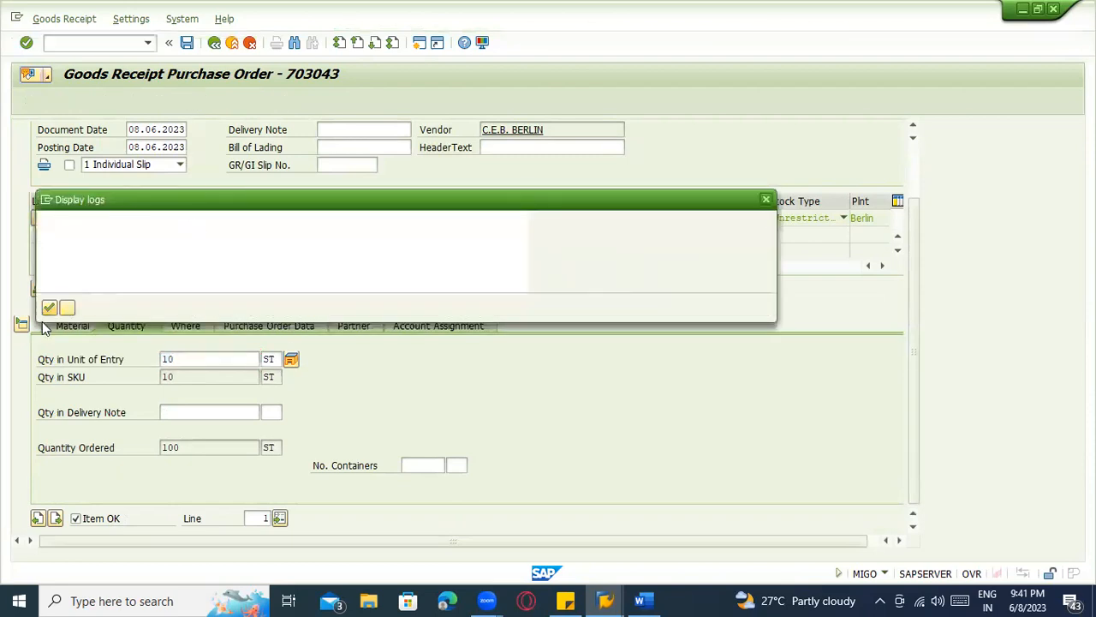
{"action": "left_click", "coordinate": [50, 309]}
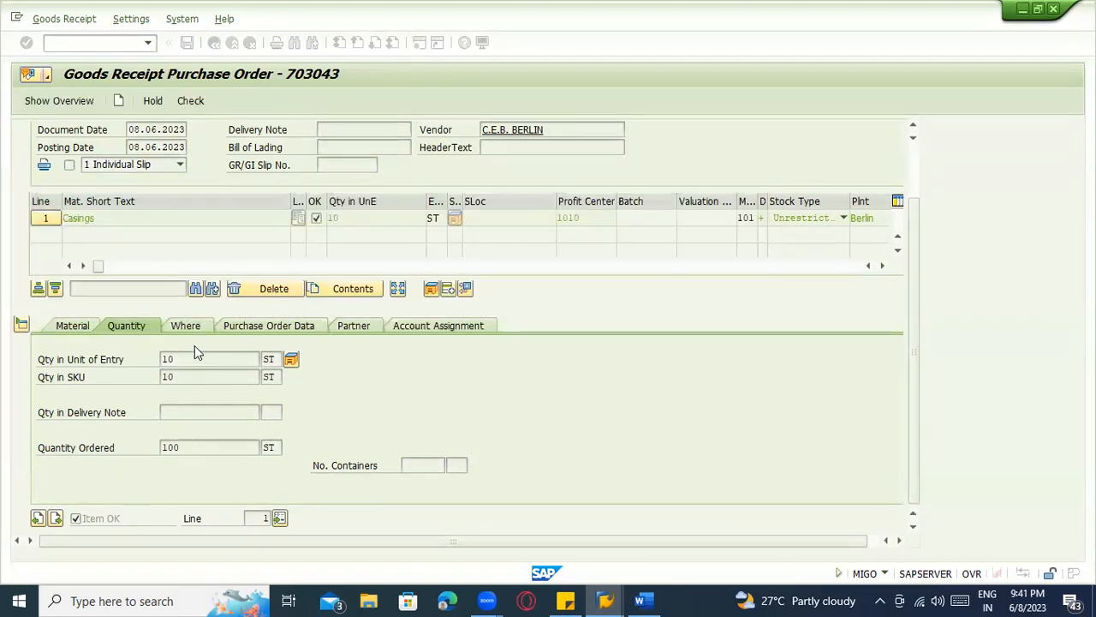
- Set the item's storage location to 0001 and check the goods receipt again
{"action": "left_click", "coordinate": [193, 329]}
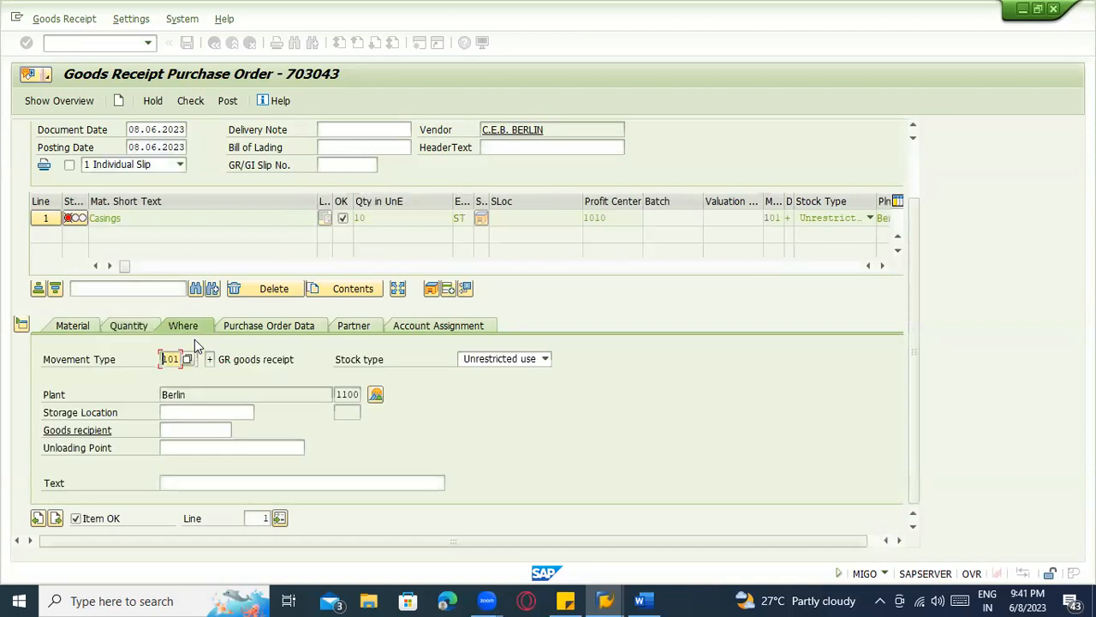
{"action": "left_click", "coordinate": [193, 412]}
{"action": "type", "text": "0001"}
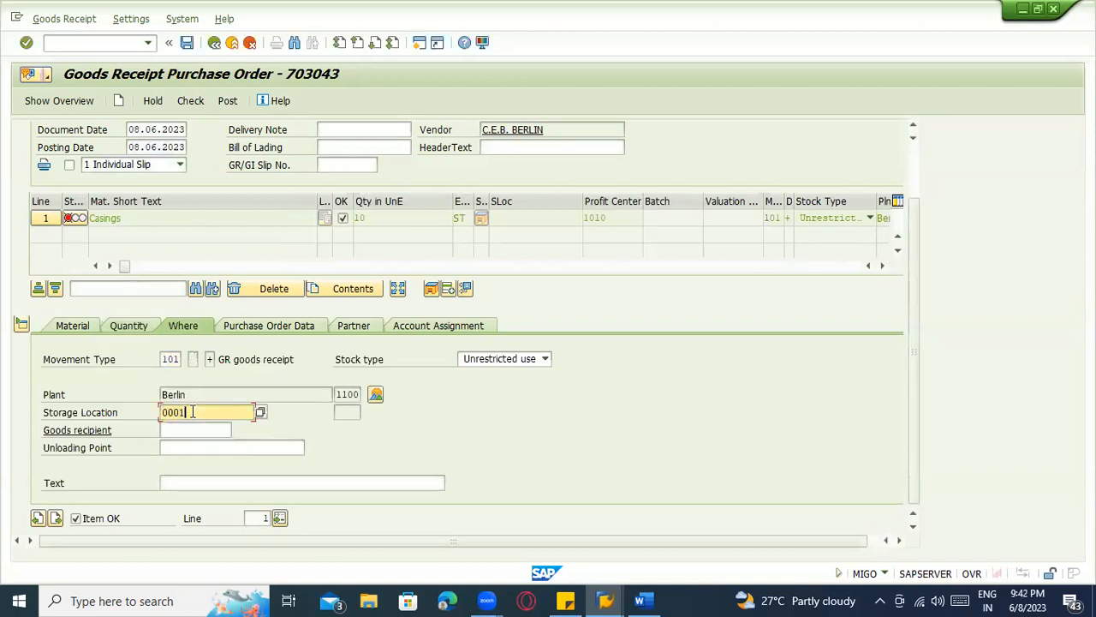
{"action": "key", "text": "Return"}
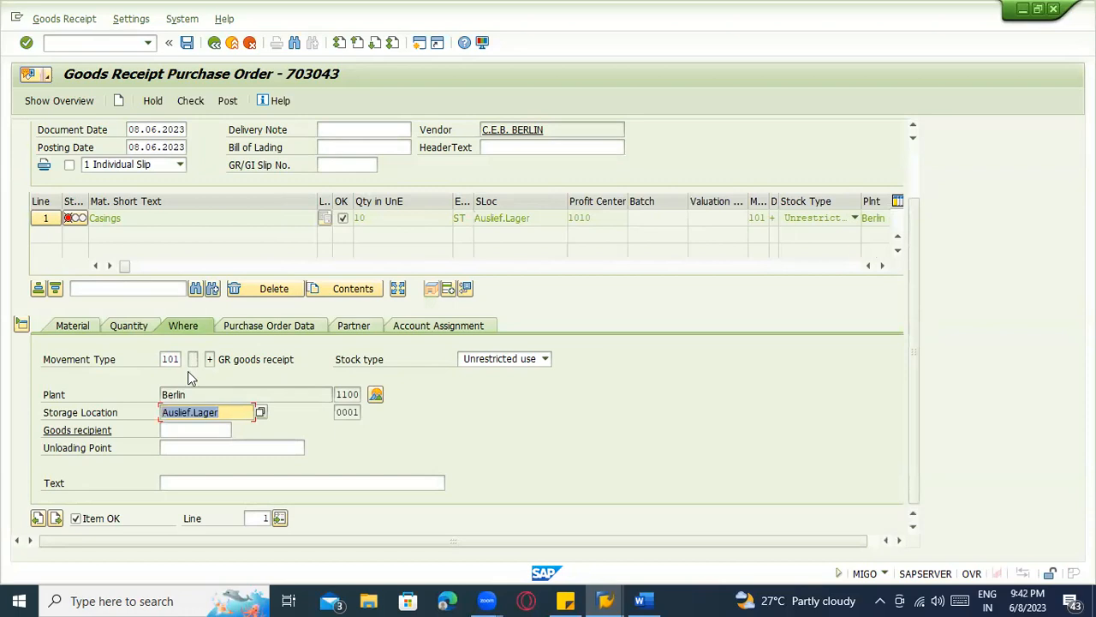
{"action": "left_click", "coordinate": [191, 101]}
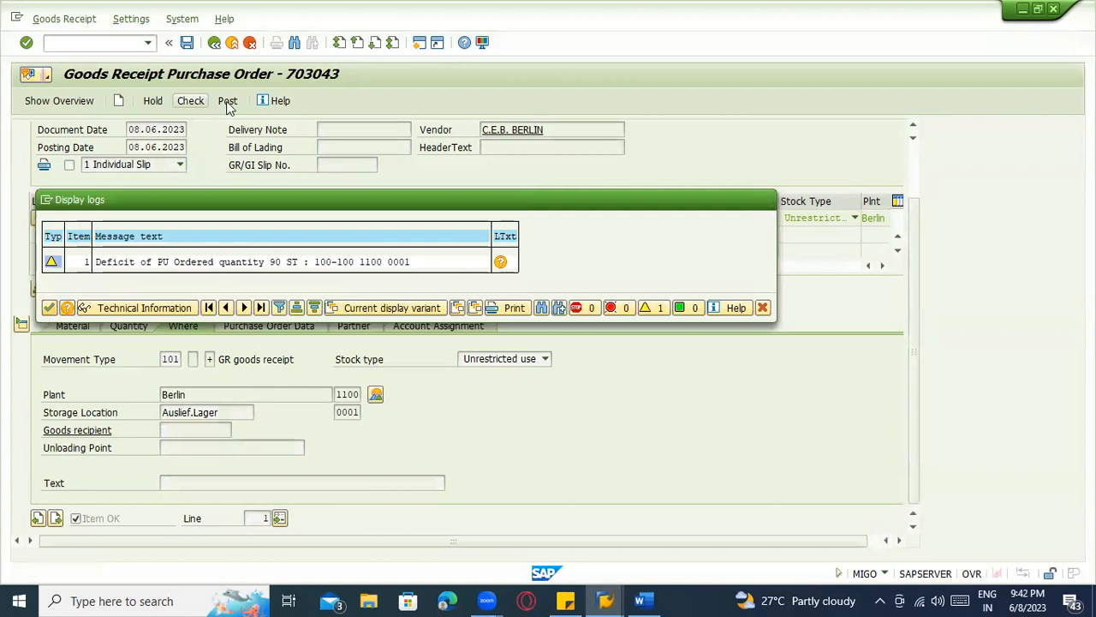
- Post the goods receipt and display the resulting material document with A04 Display
{"action": "left_click", "coordinate": [227, 101]}
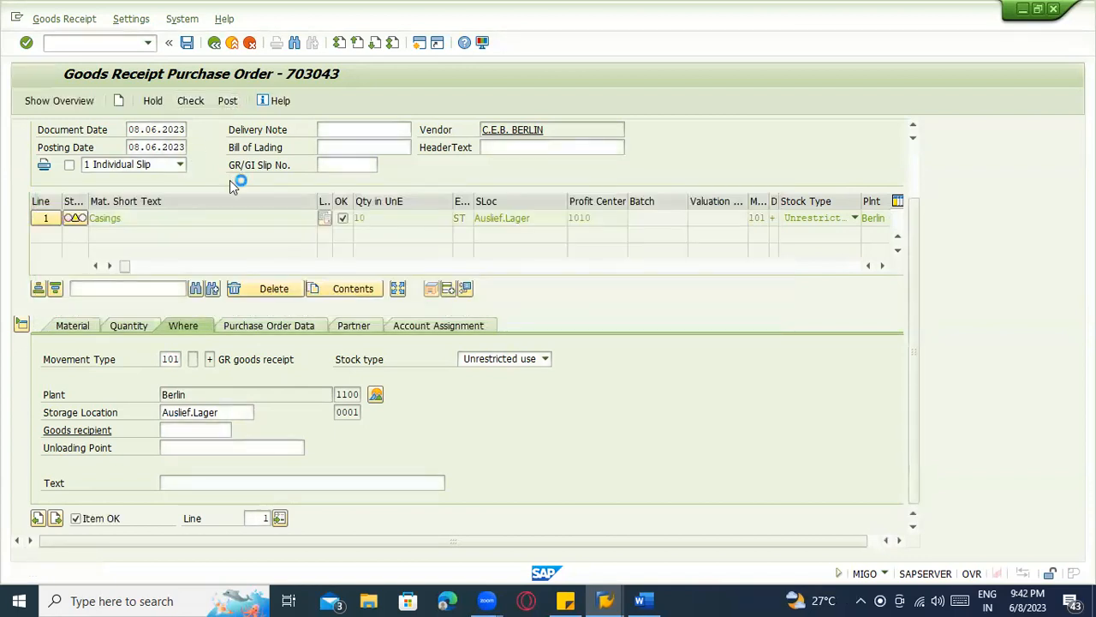
{"action": "left_click", "coordinate": [83, 130]}
{"action": "left_click", "coordinate": [74, 181]}
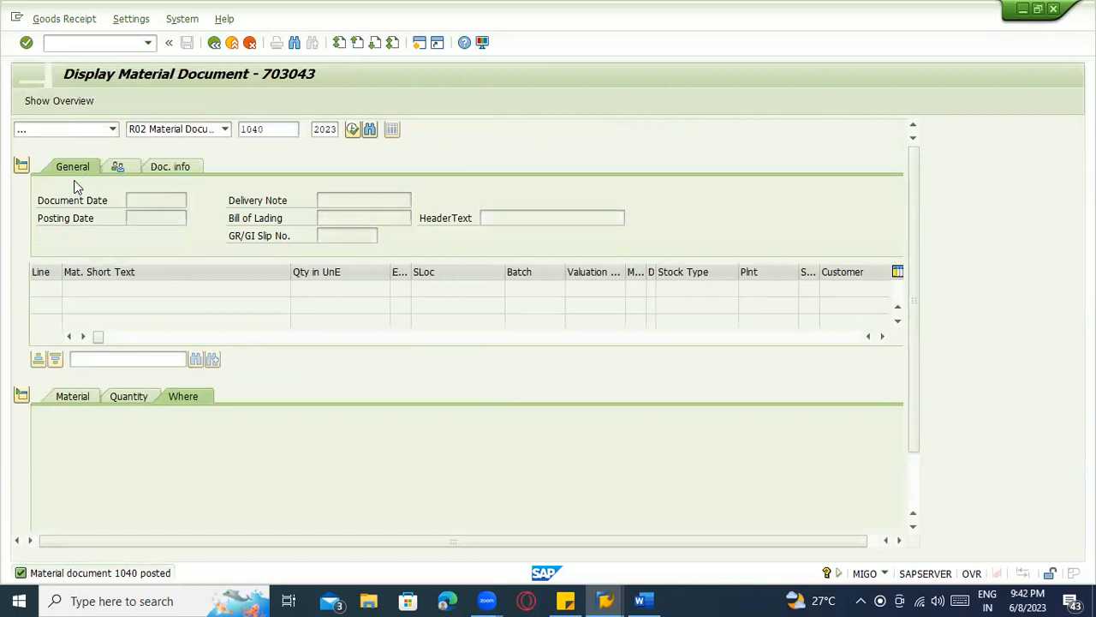
{"action": "key", "text": "Return"}
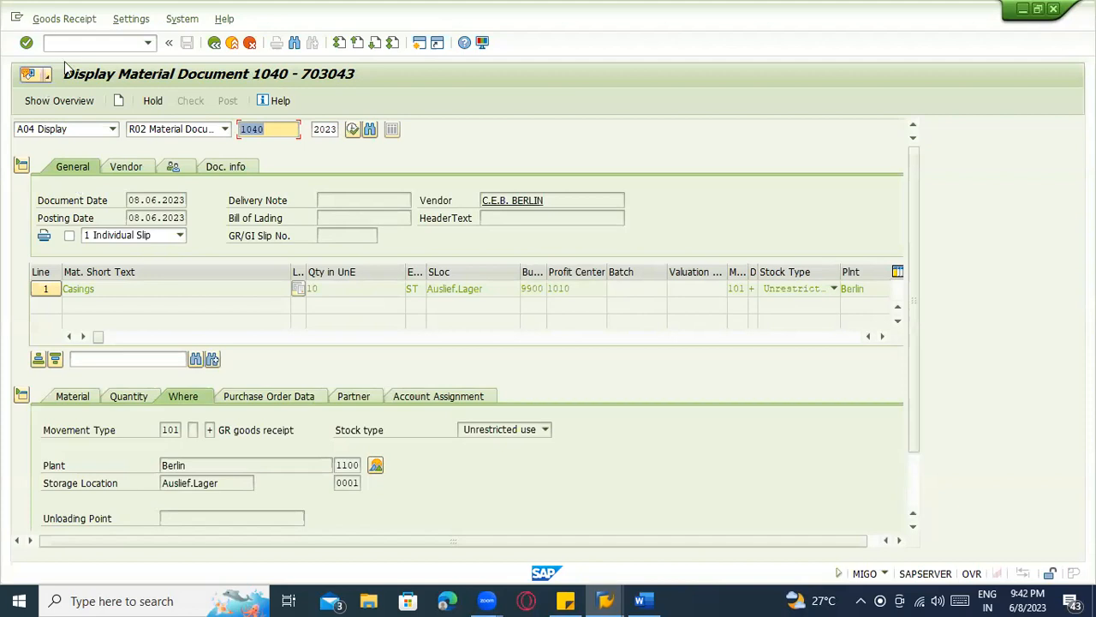
- Leave the material document display and open transaction MRRL for evaluated receipt settlement
{"action": "left_click", "coordinate": [215, 42]}
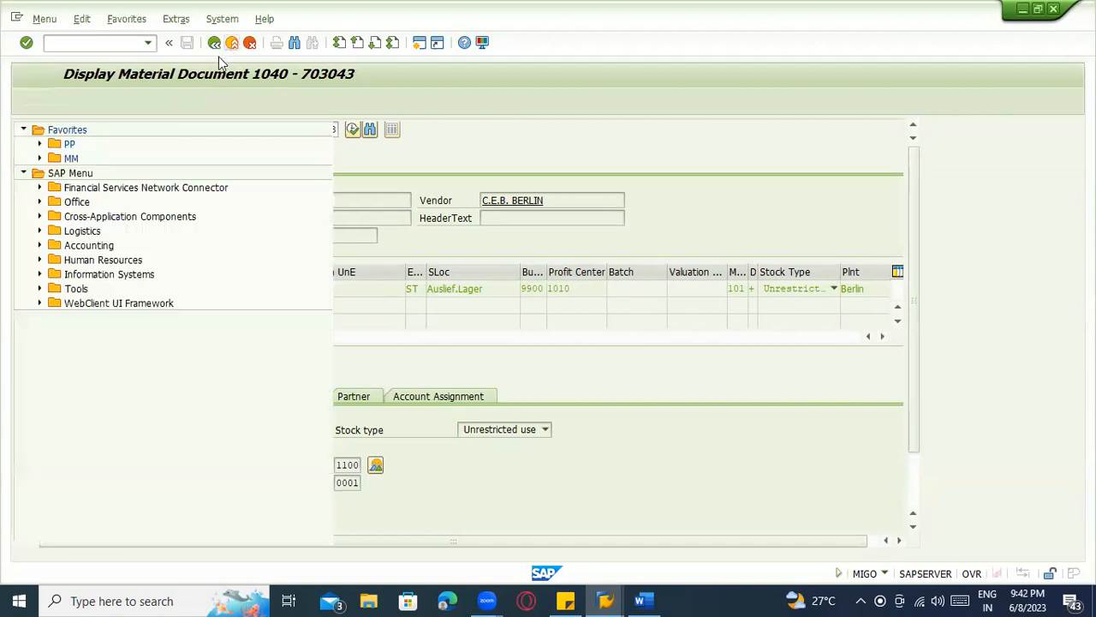
{"action": "left_click", "coordinate": [104, 40]}
{"action": "type", "text": "MRRL"}
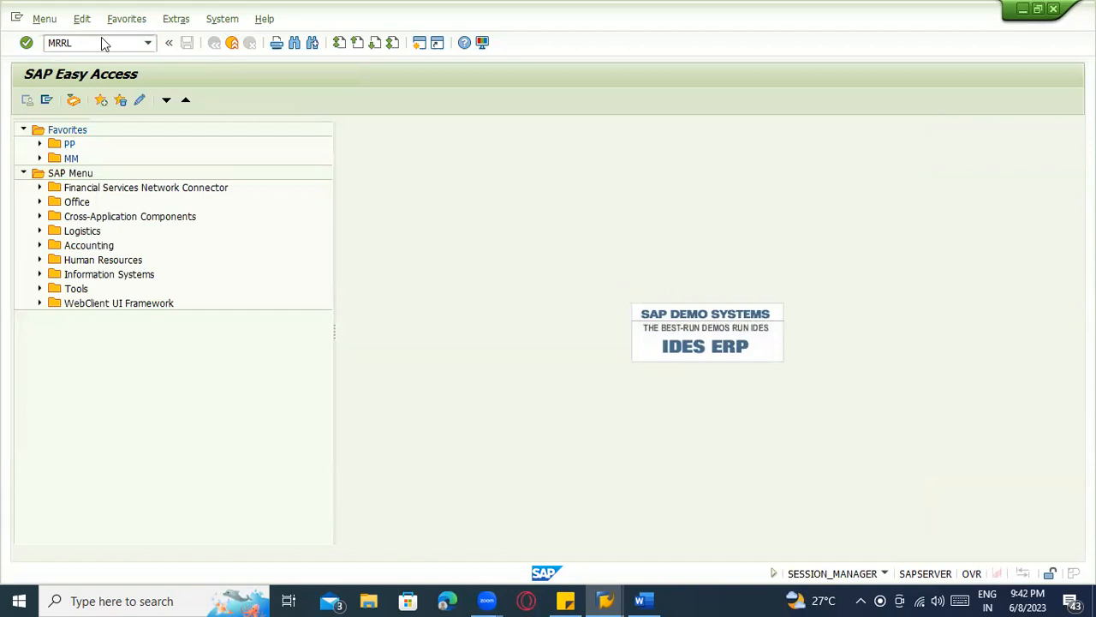
{"action": "key", "text": "Return"}
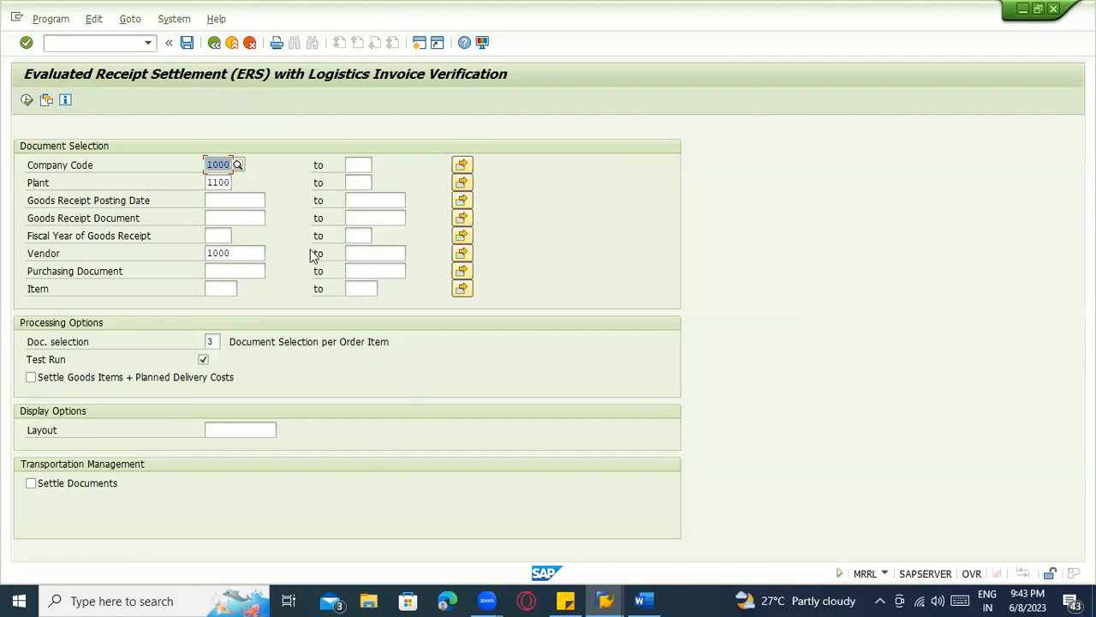
- Set the goods receipt posting date to 08.06.2023 and execute the settlement as a test run
{"action": "left_click", "coordinate": [248, 199]}
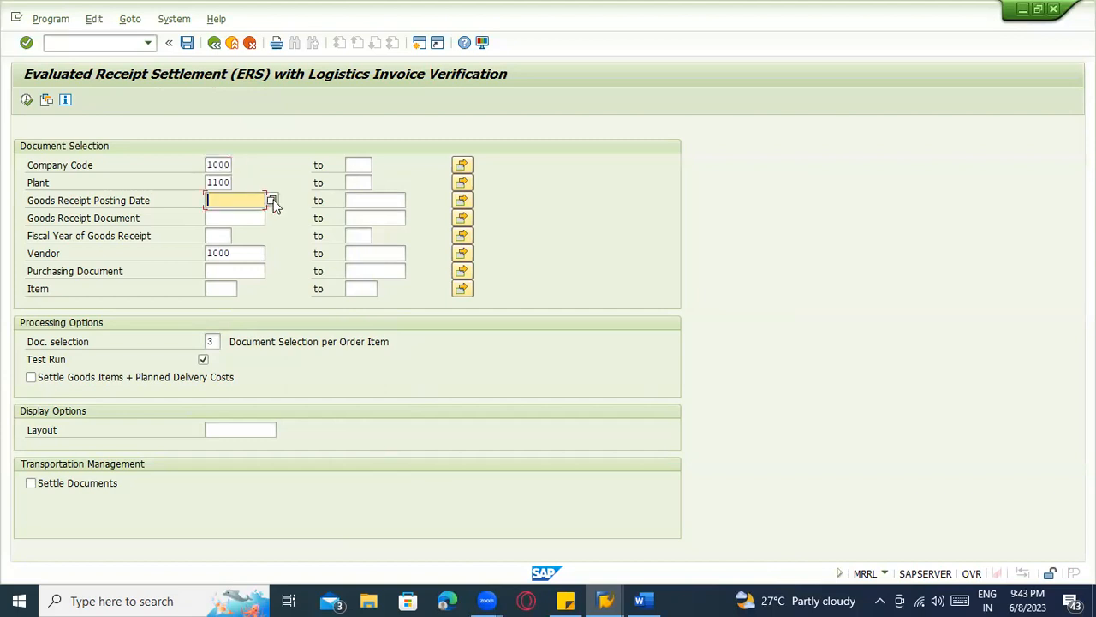
{"action": "key", "text": "F8"}
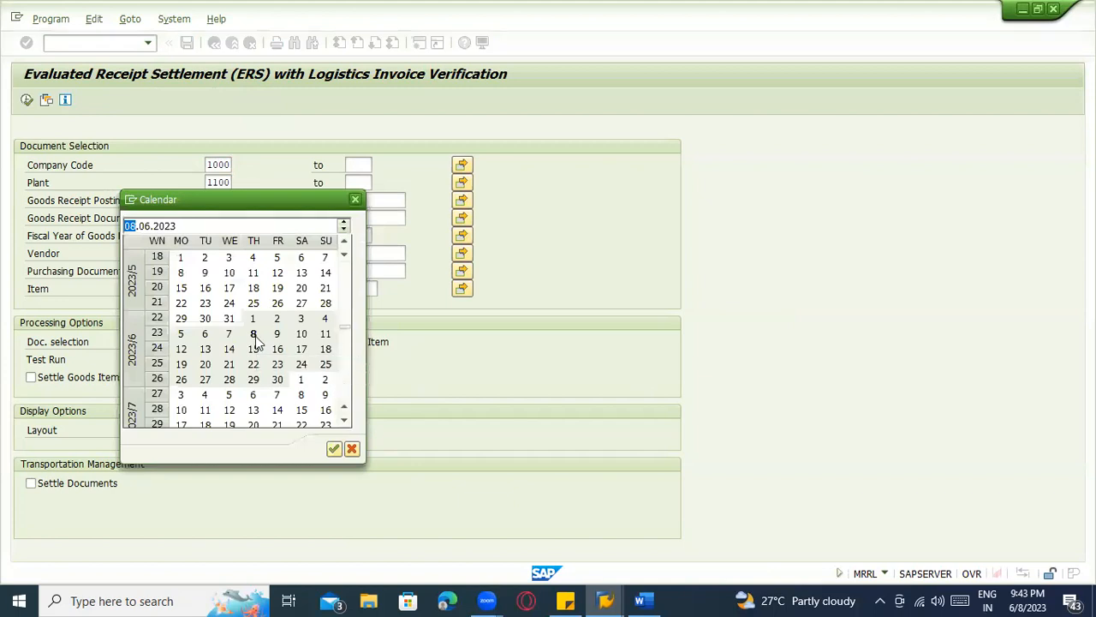
{"action": "double_click", "coordinate": [254, 333]}
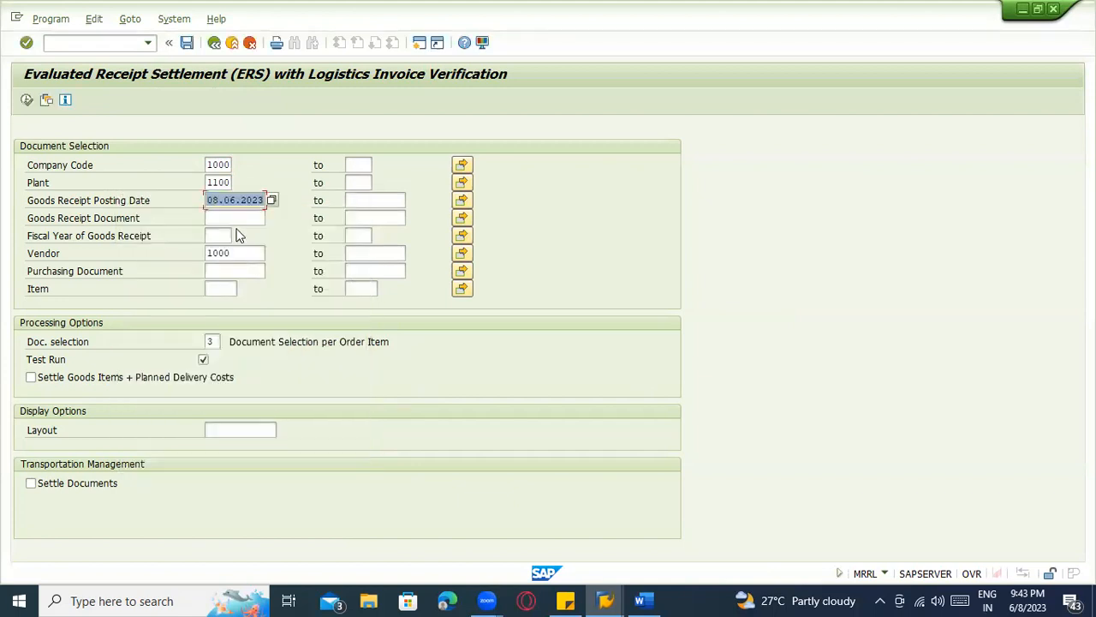
{"action": "left_click", "coordinate": [235, 216]}
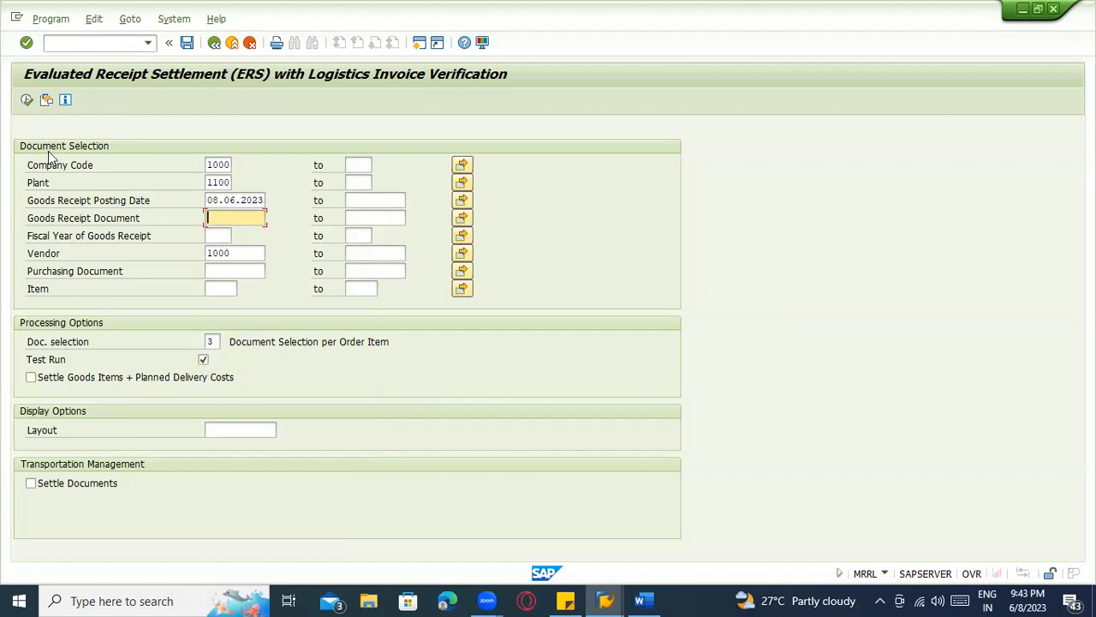
{"action": "left_click", "coordinate": [26, 99]}
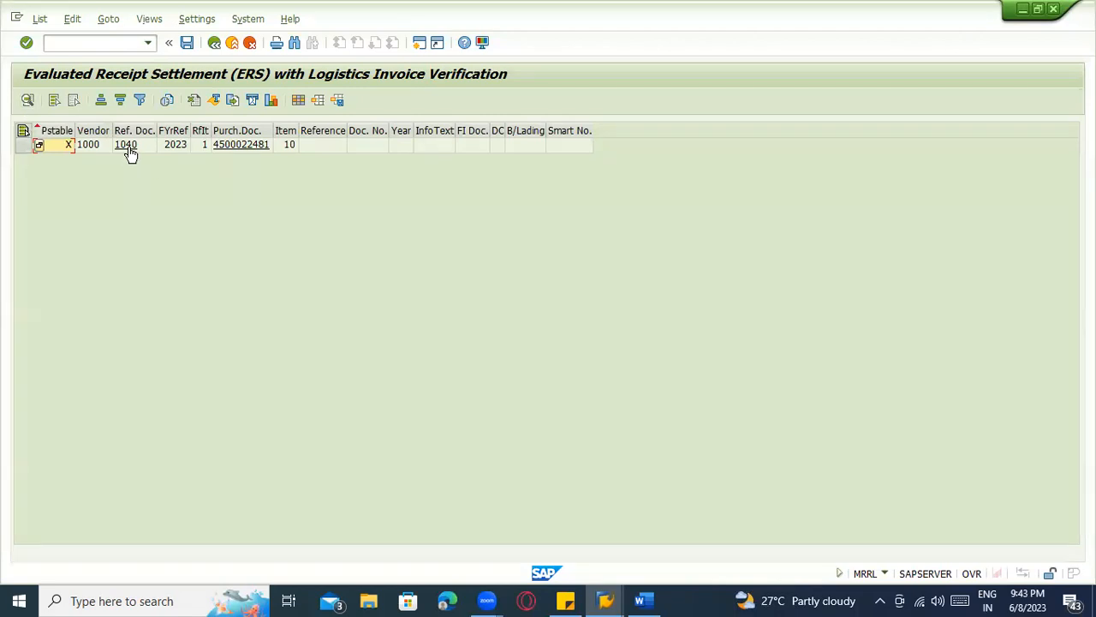
- Compare the test run's reference and purchasing documents with the posted material document and its purchase order data in MIGO
{"action": "key", "text": "alt+Tab"}
{"action": "key", "text": "alt+Tab"}
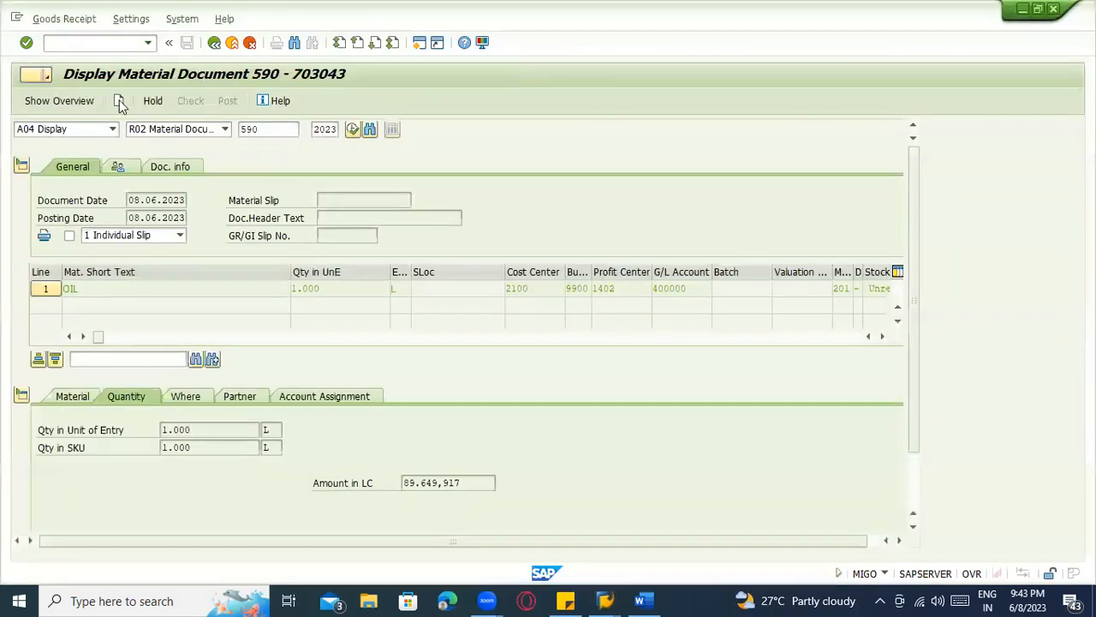
{"action": "type", "text": "/nmigo"}
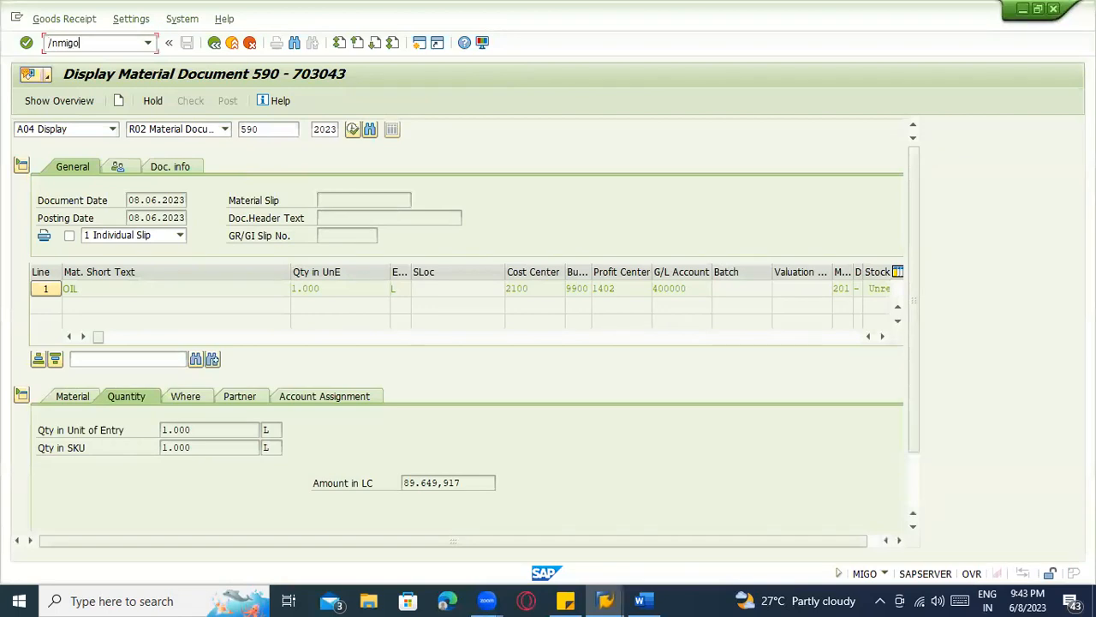
{"action": "key", "text": "Return"}
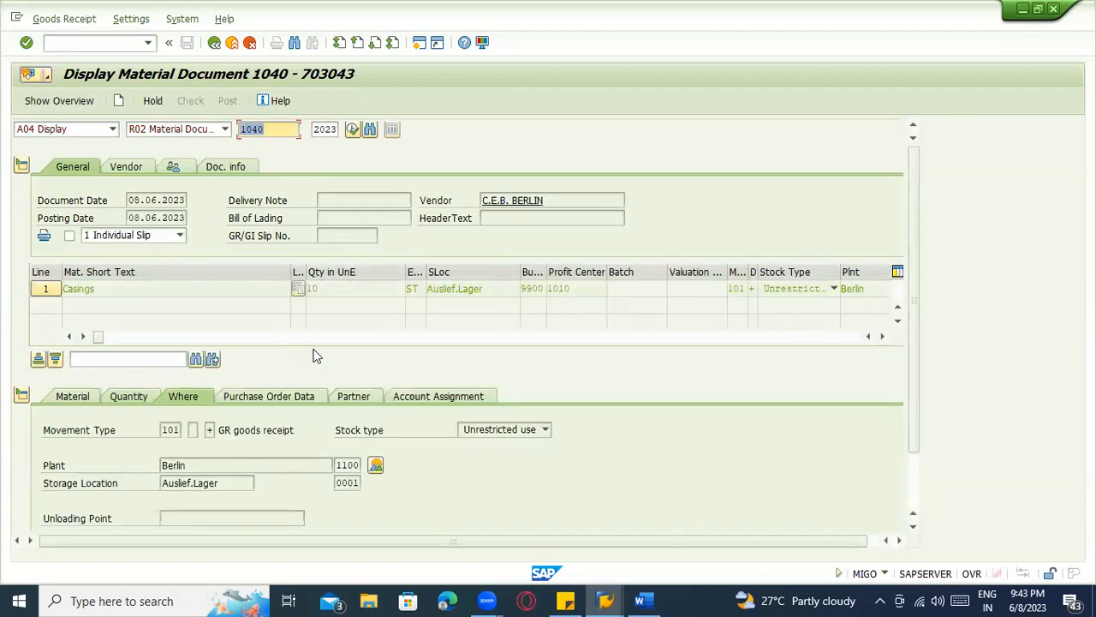
{"action": "key", "text": "F3"}
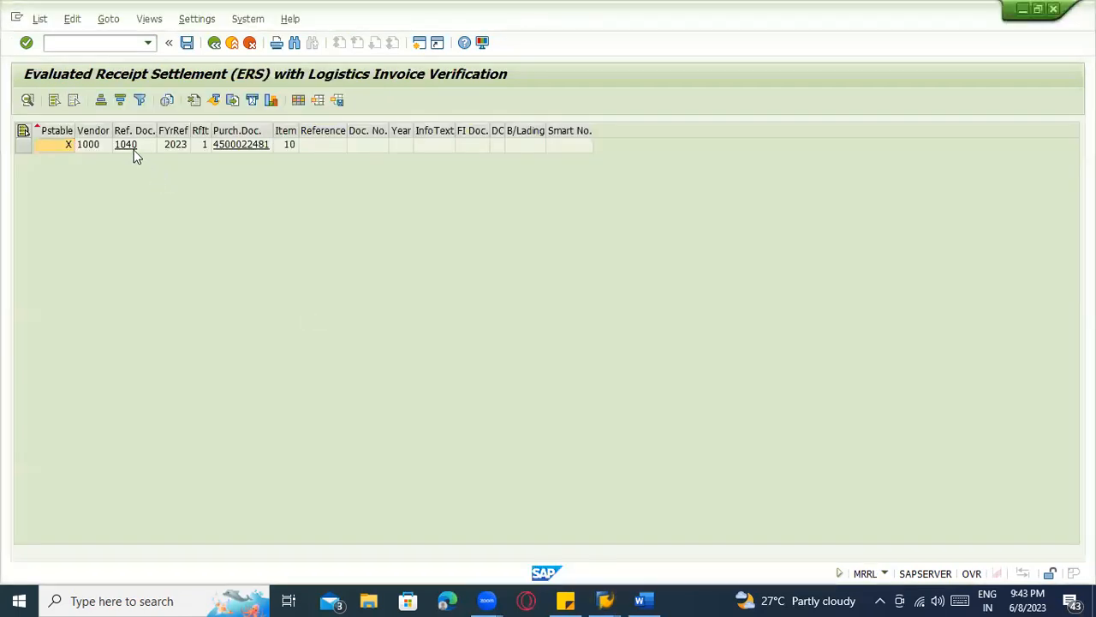
{"action": "left_click", "coordinate": [174, 146]}
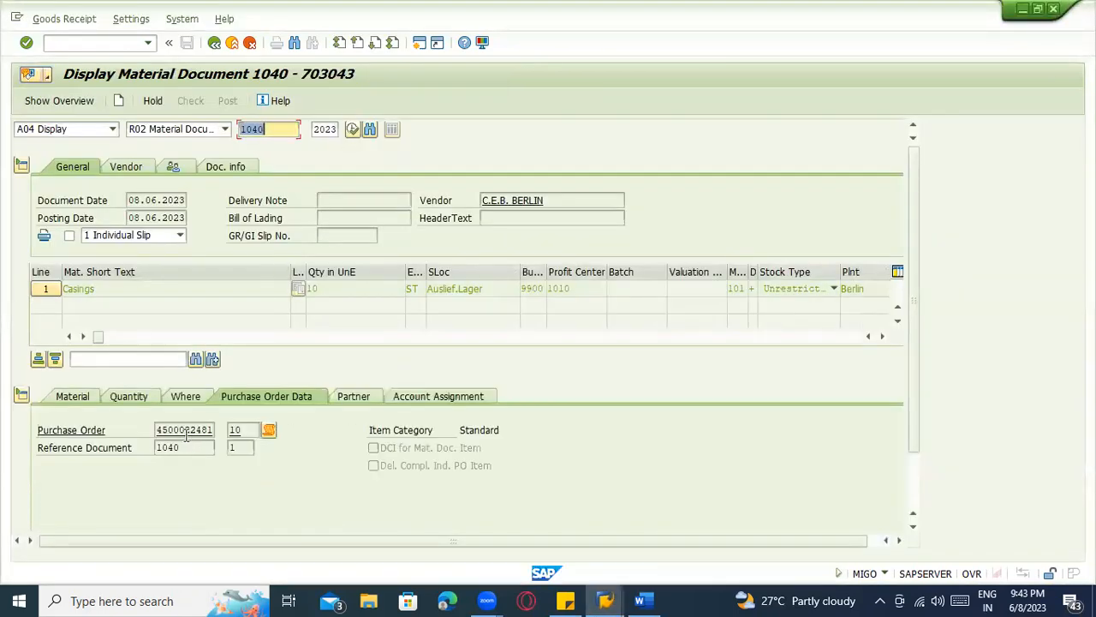
{"action": "double_click", "coordinate": [185, 430]}
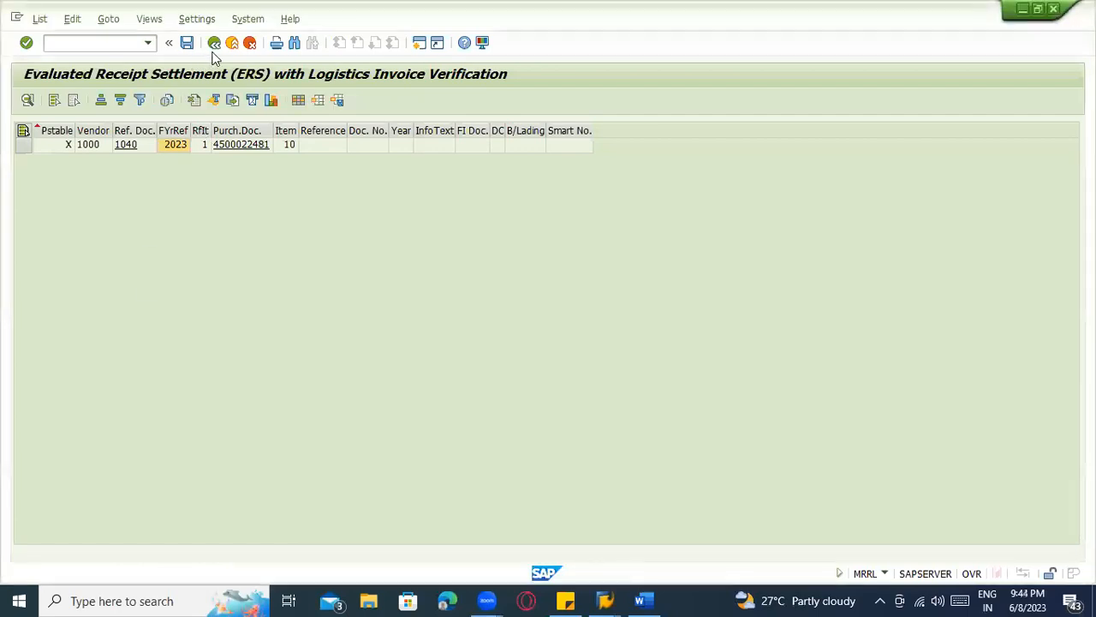
- Turn off Test Run and try to execute the settlement with Settle Goods Items + Planned Delivery Costs enabled
{"action": "left_click", "coordinate": [214, 43]}
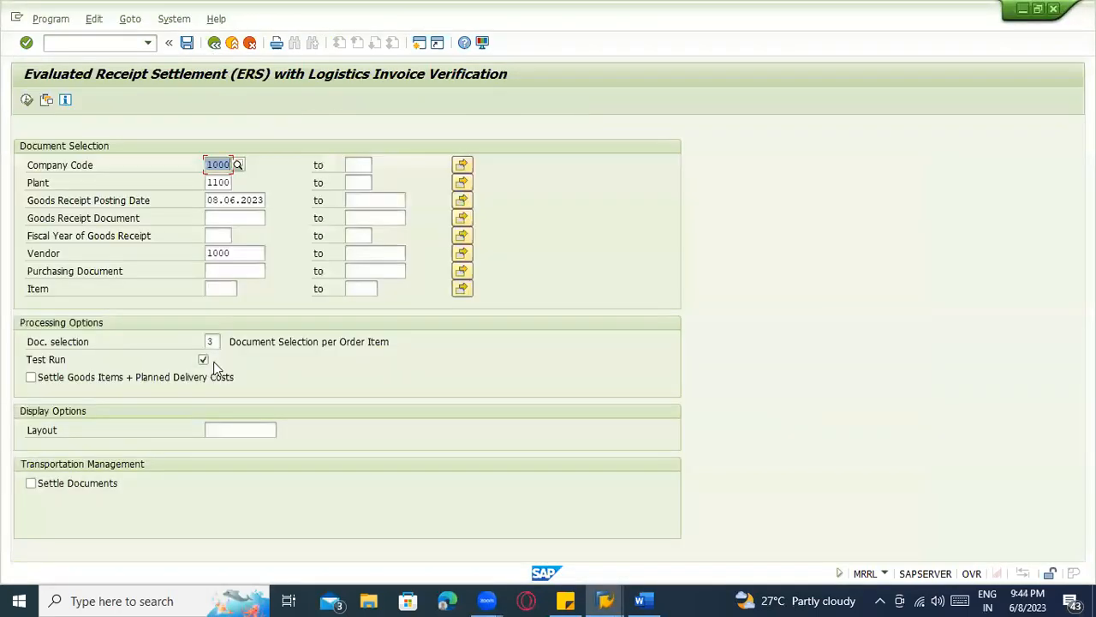
{"action": "left_click", "coordinate": [204, 359]}
{"action": "left_click", "coordinate": [39, 380]}
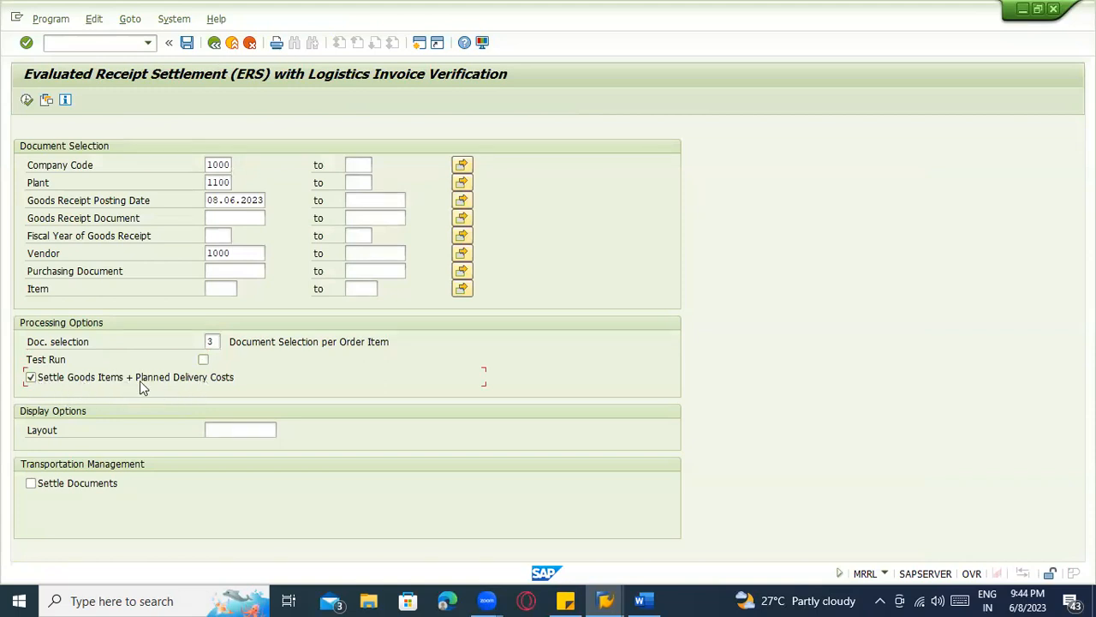
{"action": "left_click", "coordinate": [25, 101]}
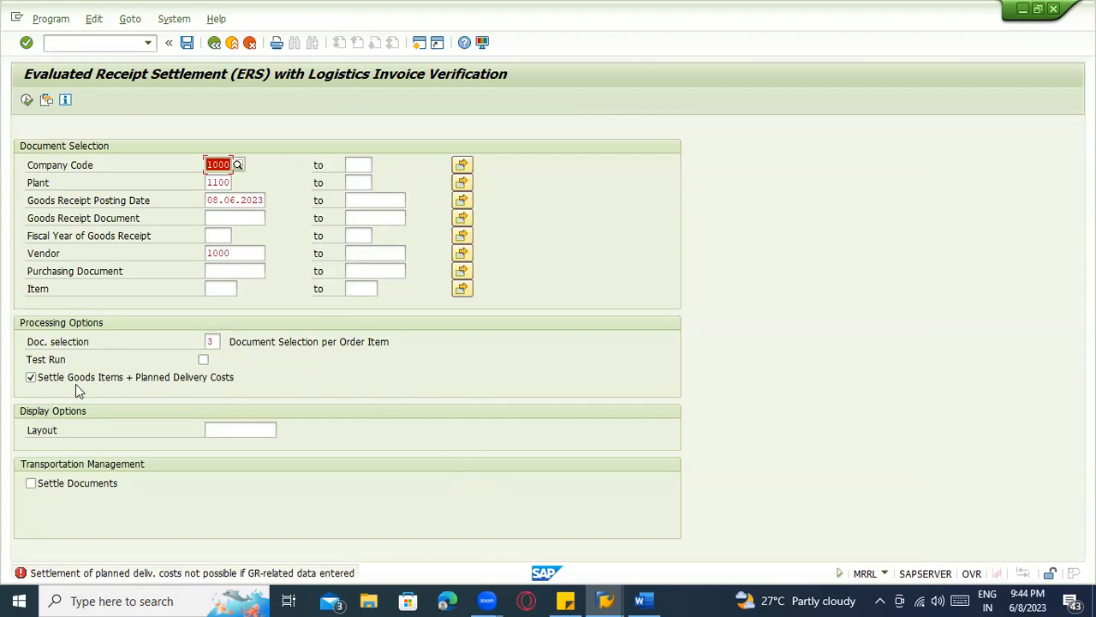
- Disable Settle Goods Items + Planned Delivery Costs and execute the actual settlement
{"action": "left_click", "coordinate": [43, 381]}
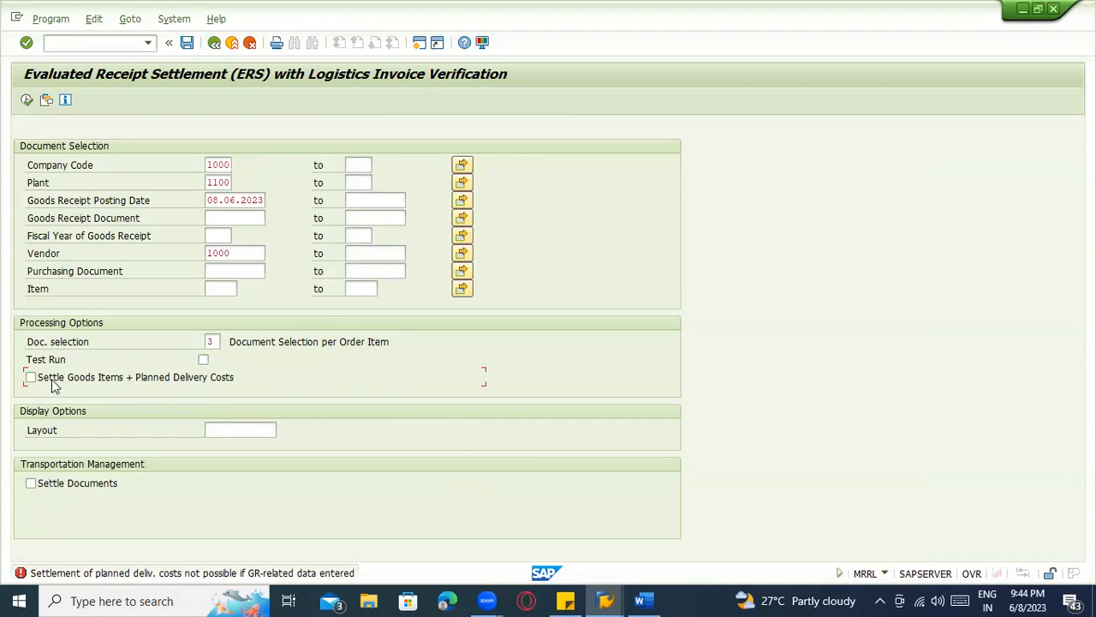
{"action": "left_click", "coordinate": [26, 101]}
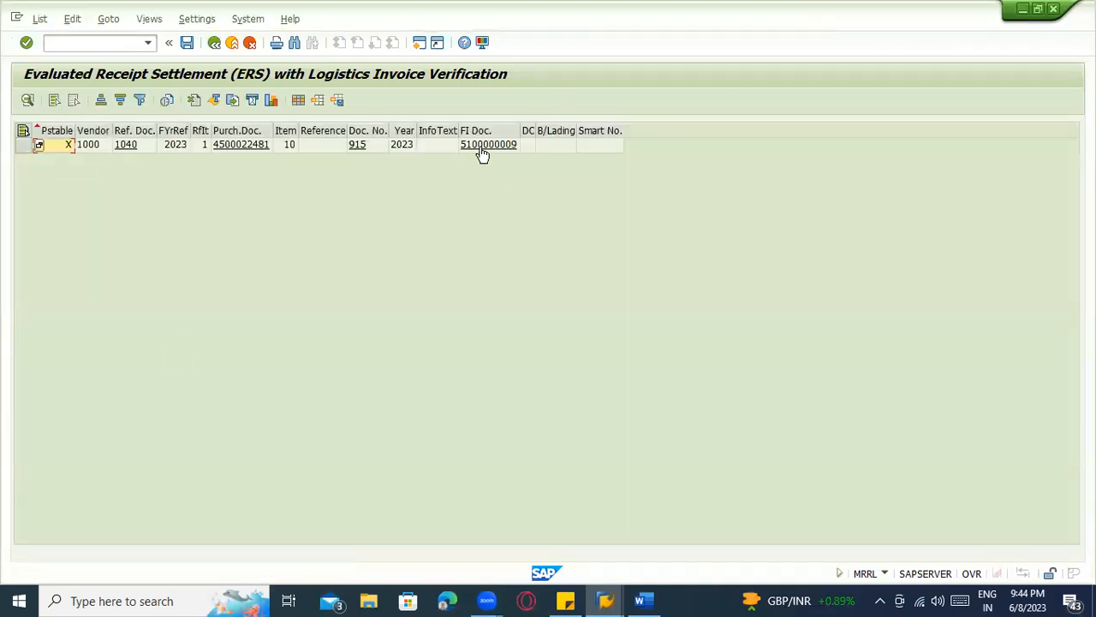
- Open the FI document created by the settlement and examine the vendor line's amount and description
{"action": "left_click", "coordinate": [482, 147]}
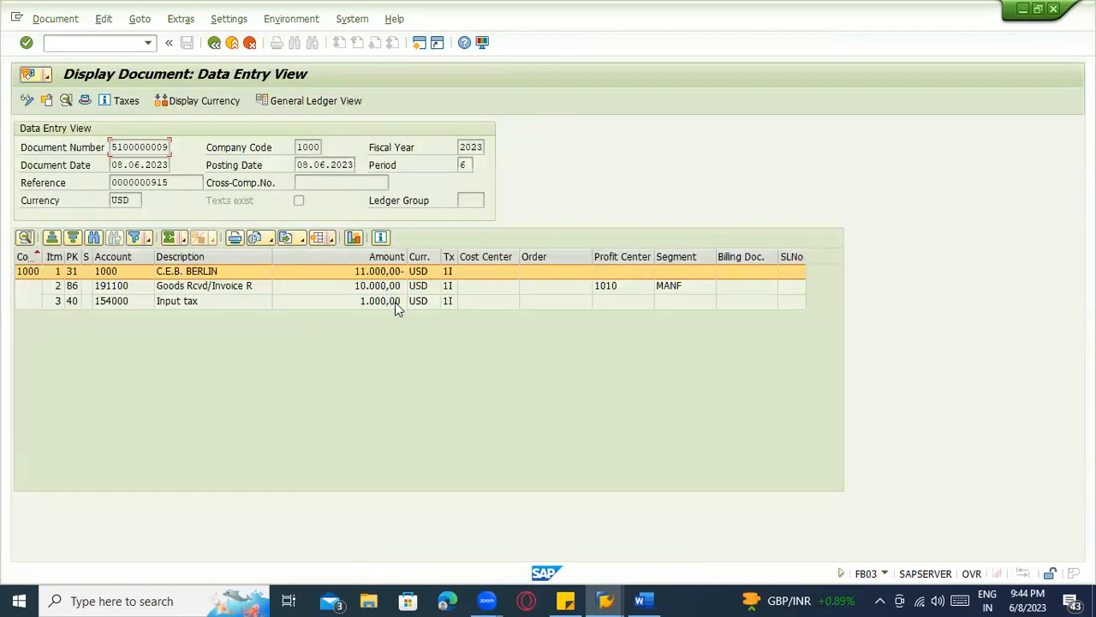
{"action": "left_click", "coordinate": [364, 274]}
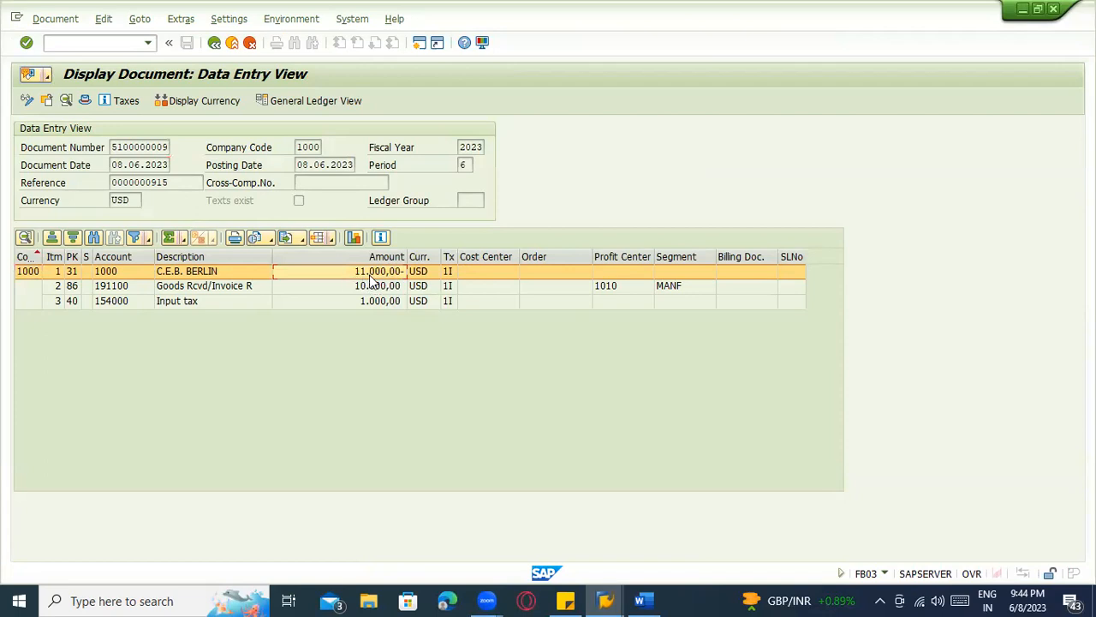
{"action": "left_click", "coordinate": [187, 272]}
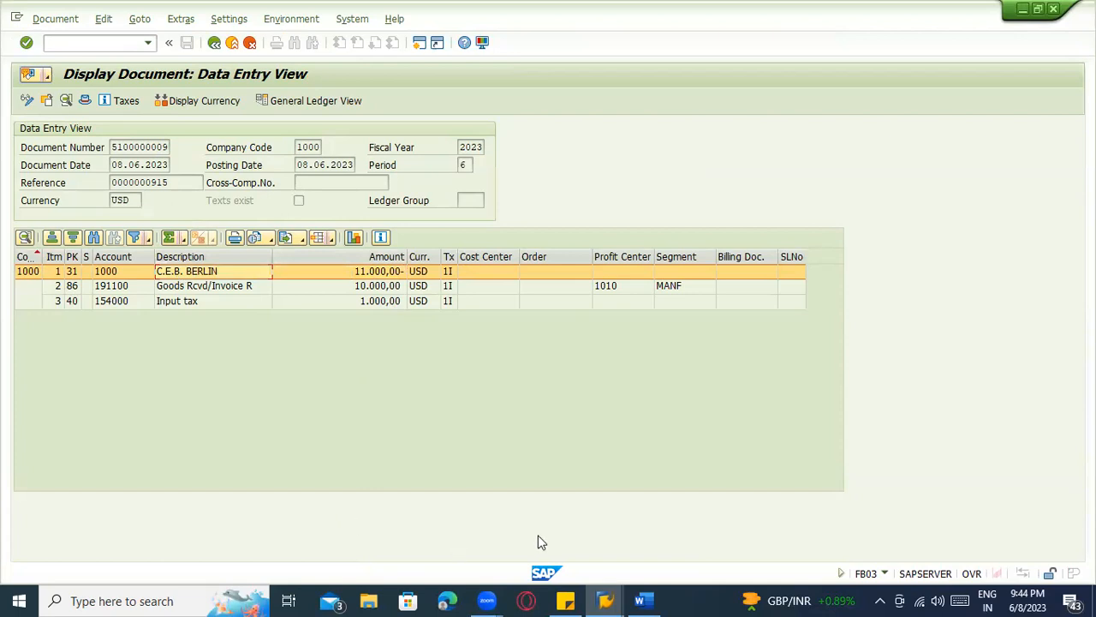
- Switch to the Word notes and review the vendor consignment, subcontracting and pipeline procurement sections through the end of the document
{"action": "left_click", "coordinate": [639, 600]}
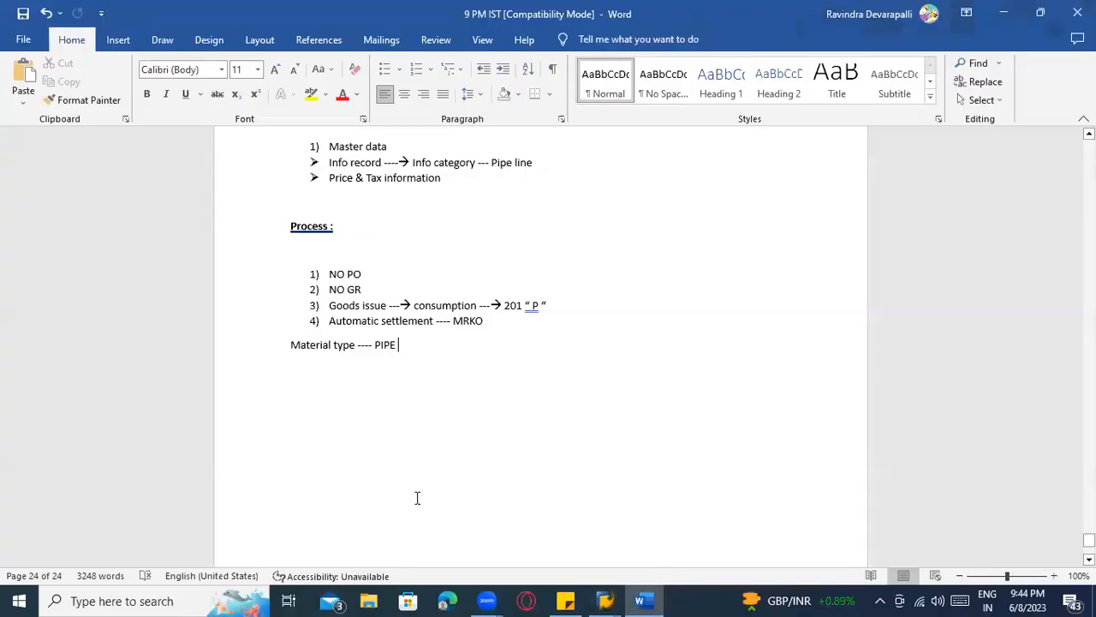
{"action": "scroll", "coordinate": [415, 494], "scroll_direction": "up", "scroll_amount": 9}
{"action": "scroll", "coordinate": [410, 494], "scroll_direction": "up", "scroll_amount": 7}
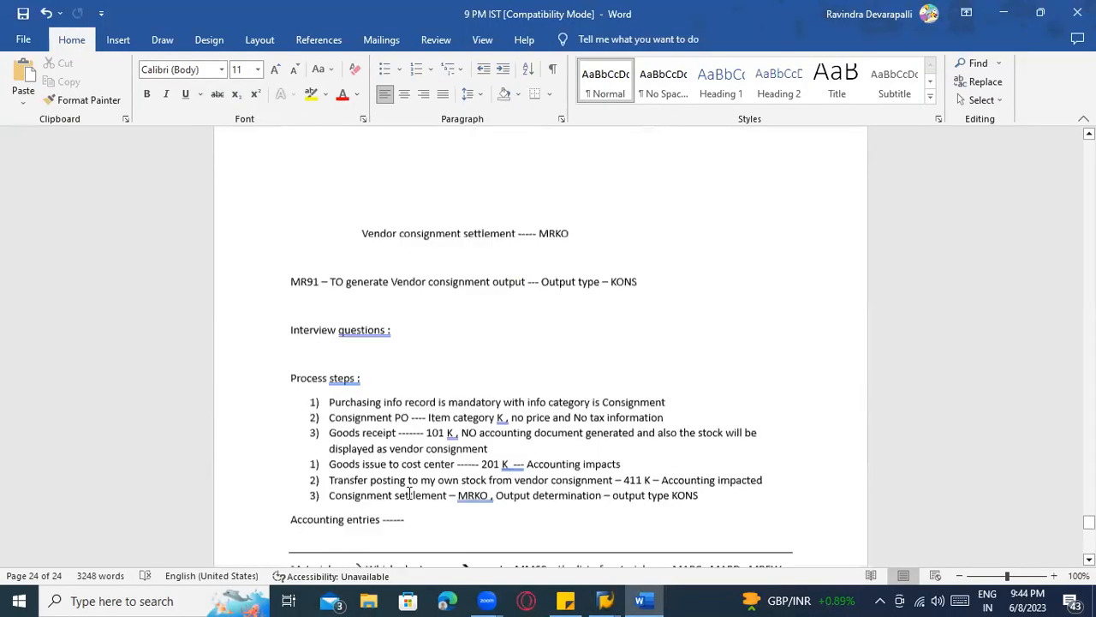
{"action": "scroll", "coordinate": [447, 486], "scroll_direction": "down", "scroll_amount": 6}
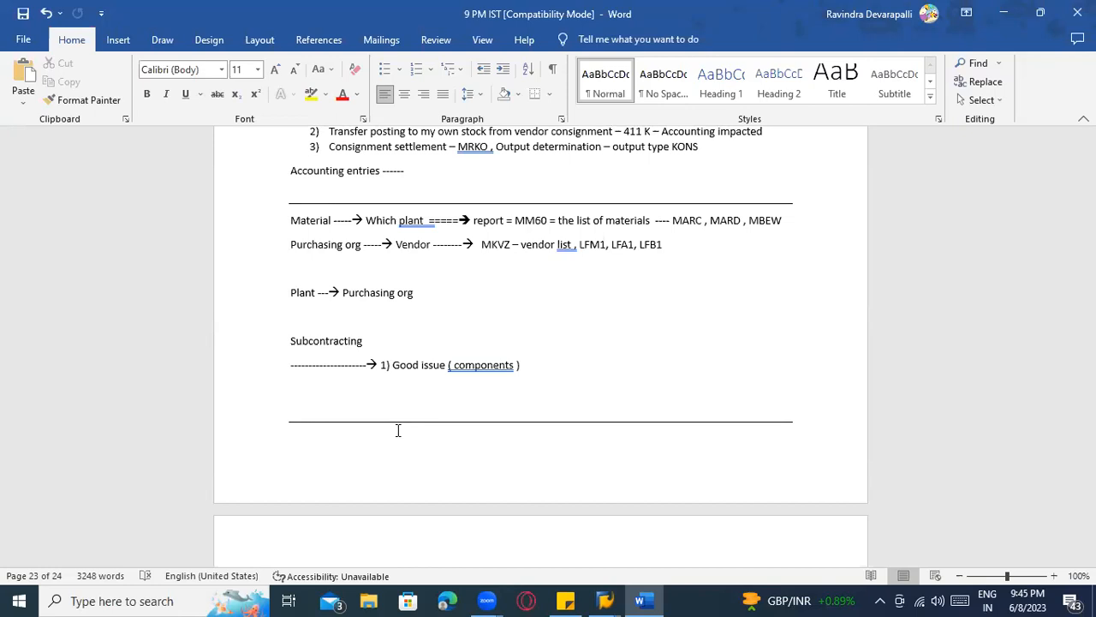
{"action": "scroll", "coordinate": [425, 446], "scroll_direction": "down", "scroll_amount": 10}
{"action": "scroll", "coordinate": [610, 432], "scroll_direction": "up", "scroll_amount": 8}
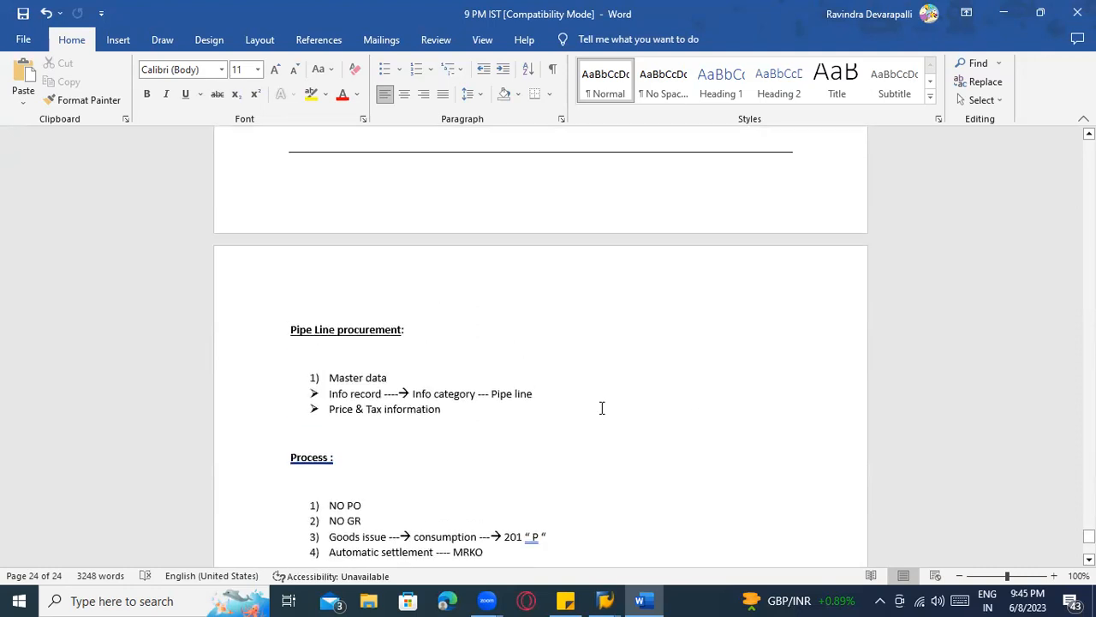
{"action": "scroll", "coordinate": [656, 382], "scroll_direction": "down", "scroll_amount": 5}
{"action": "scroll", "coordinate": [659, 384], "scroll_direction": "down", "scroll_amount": 3}
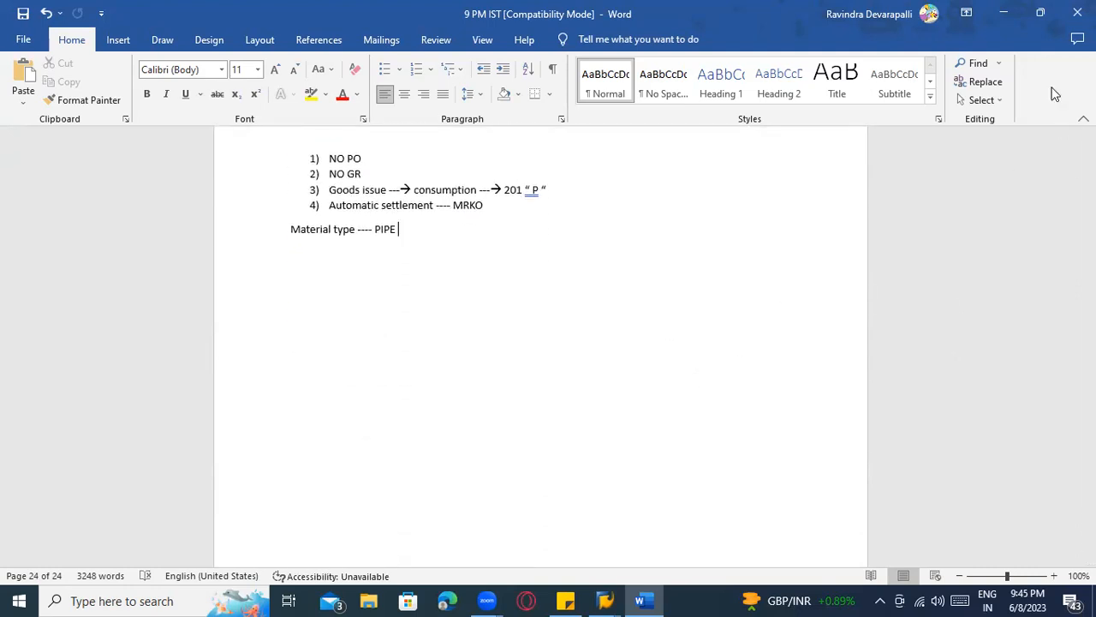